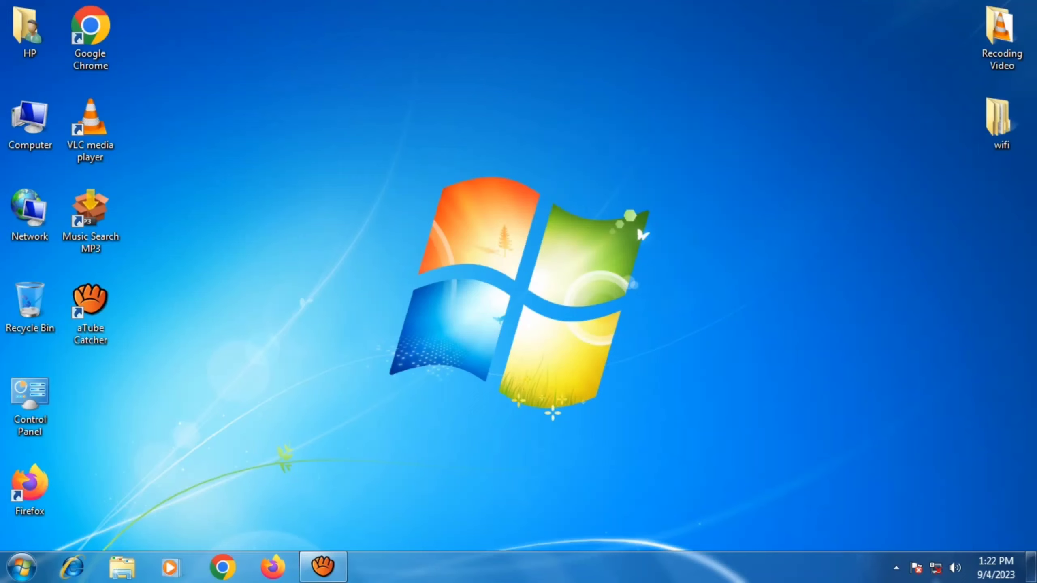
Check the wireless connection status and the available networks from the tray, then refresh the desktop
click(935, 567)
click(936, 567)
click(935, 568)
click(935, 568)
right_click(549, 248)
click(572, 294)
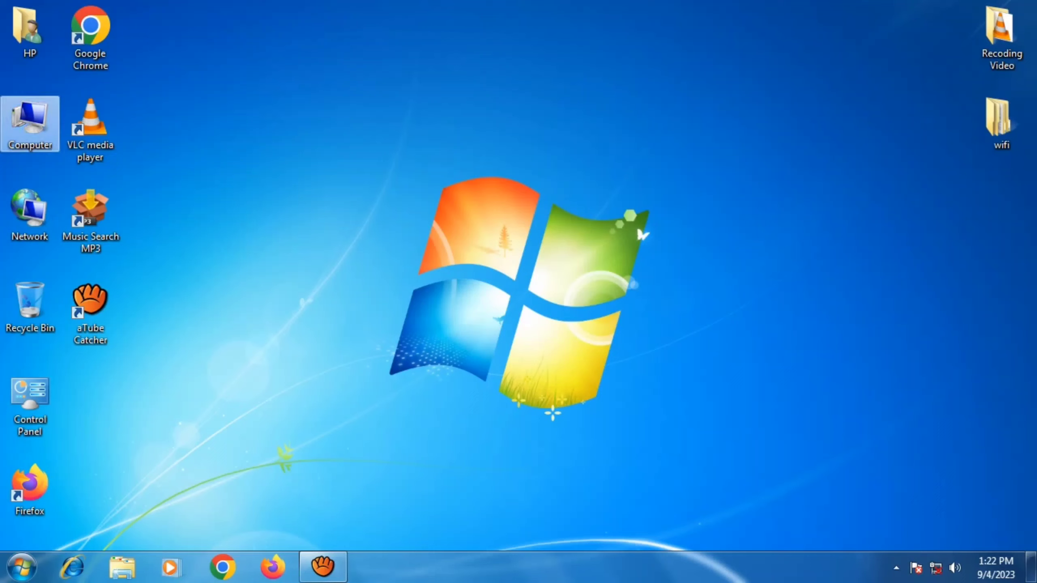
Inspect the Network adapters list in Computer Management's Device Manager, then close it
right_click(6, 130)
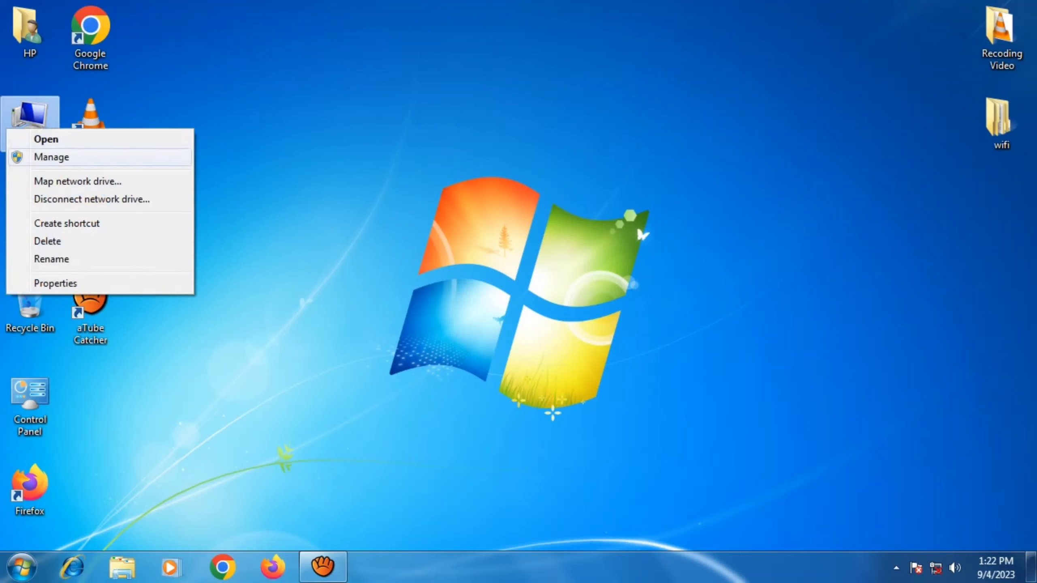
click(51, 157)
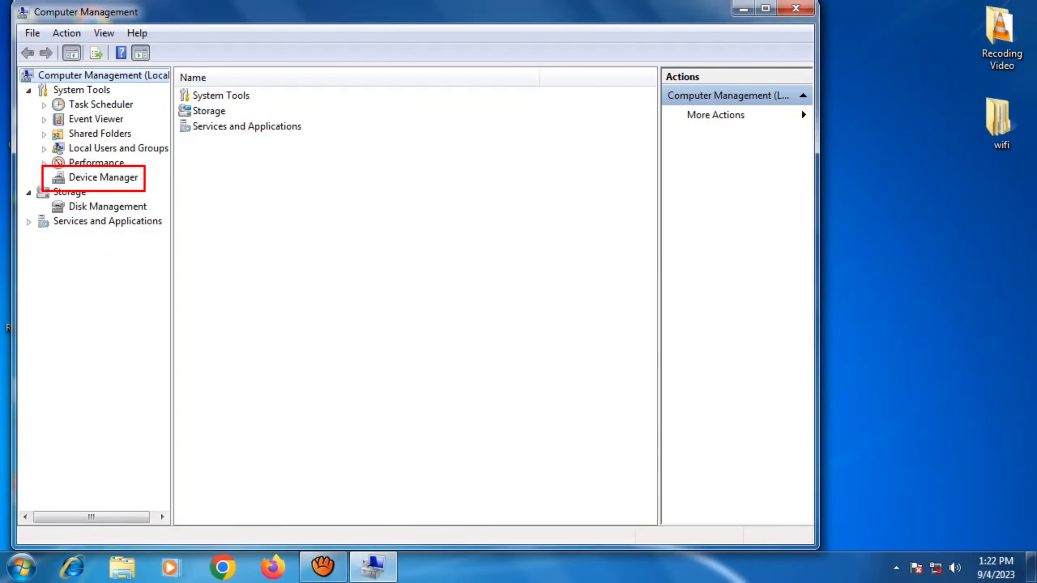
click(102, 177)
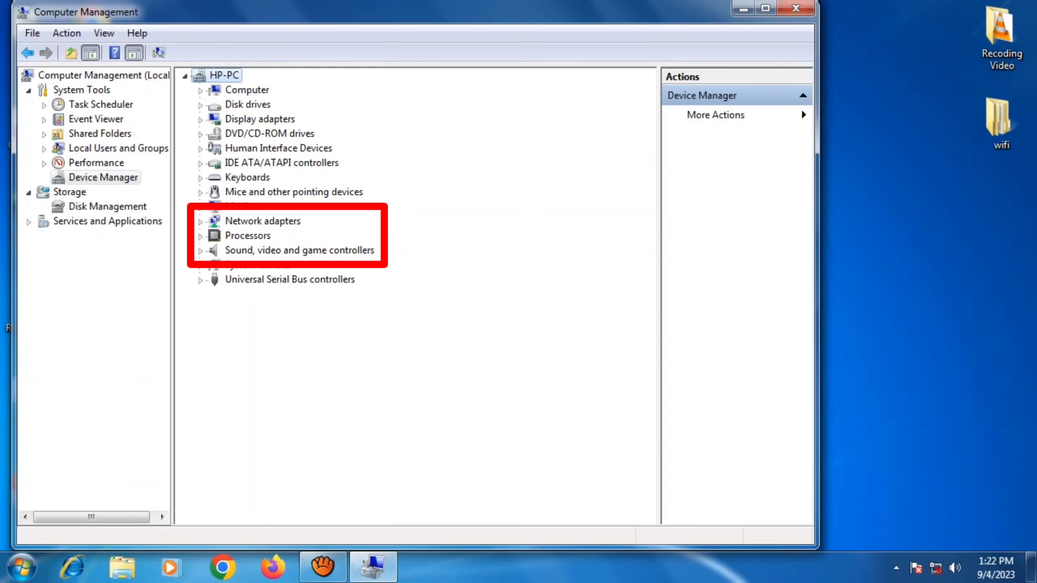
click(200, 222)
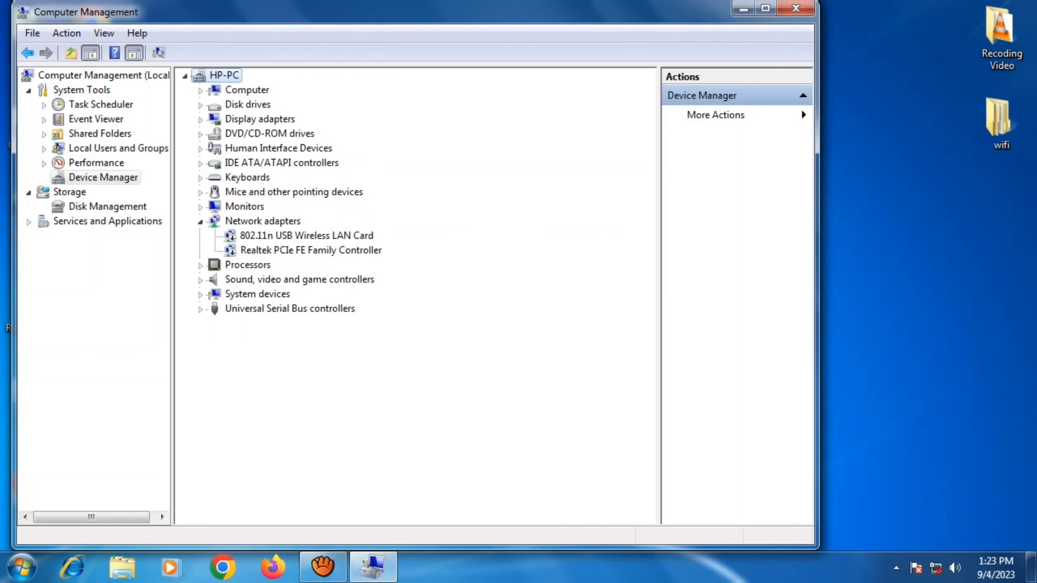
click(795, 8)
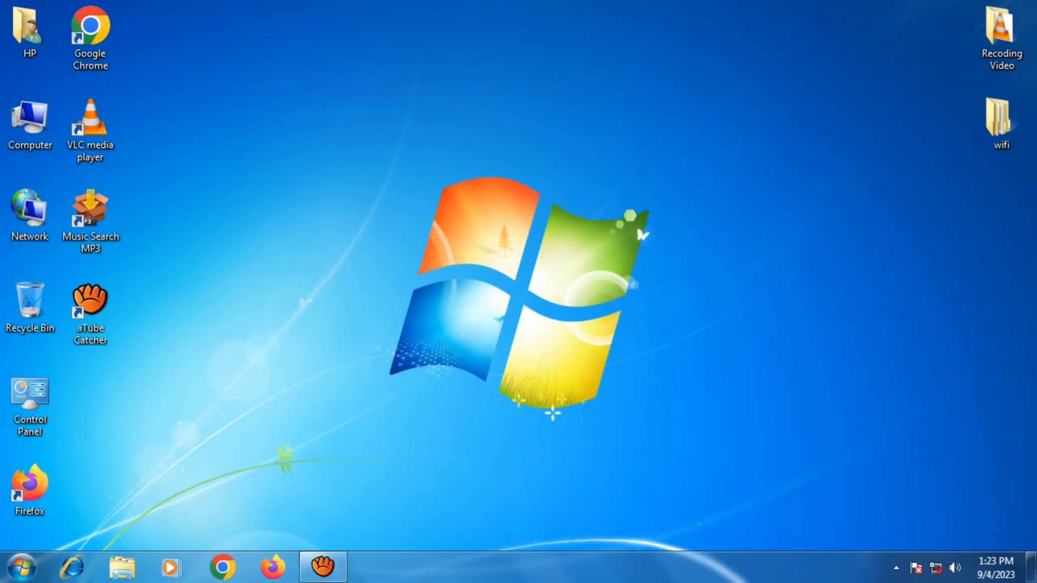
Switch Control Panel to Category view and review the installed programs list
double_click(30, 404)
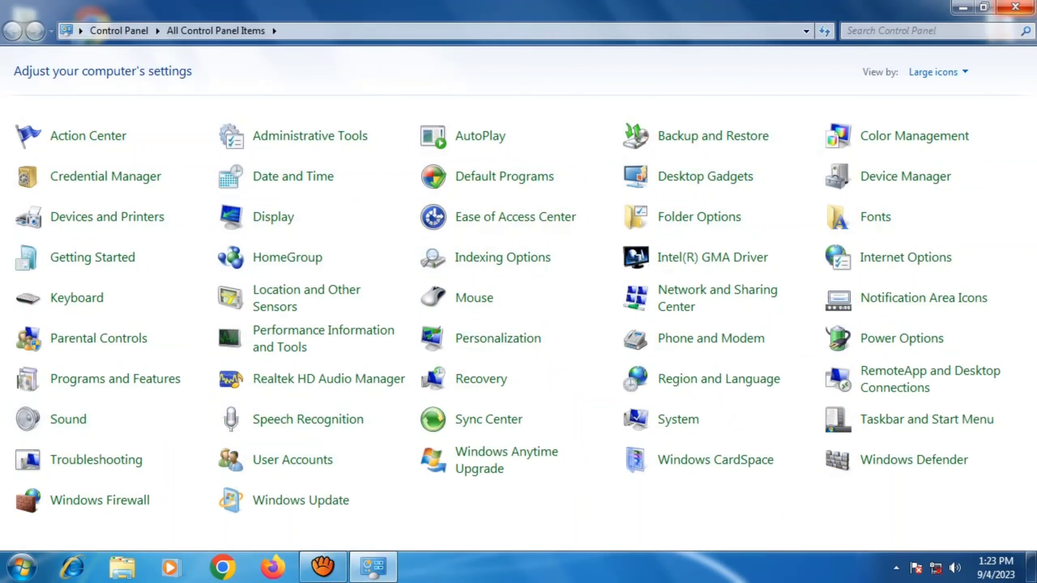
click(937, 72)
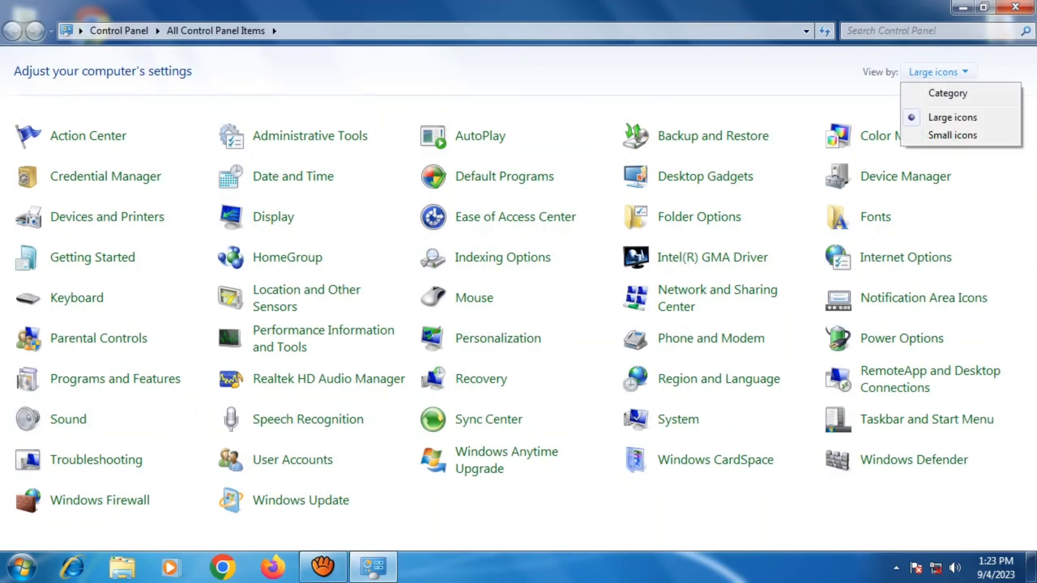
click(948, 94)
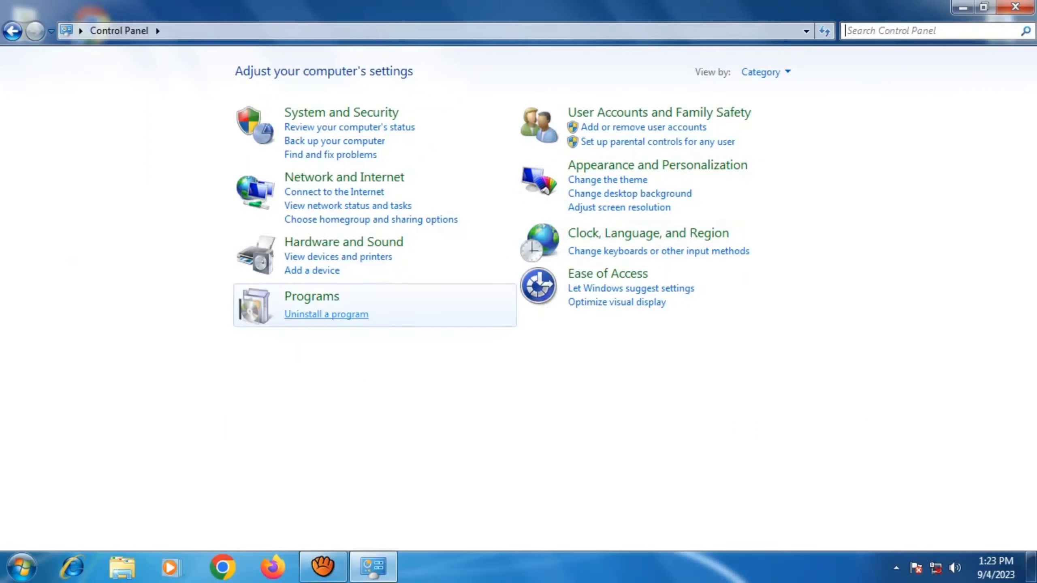
click(326, 314)
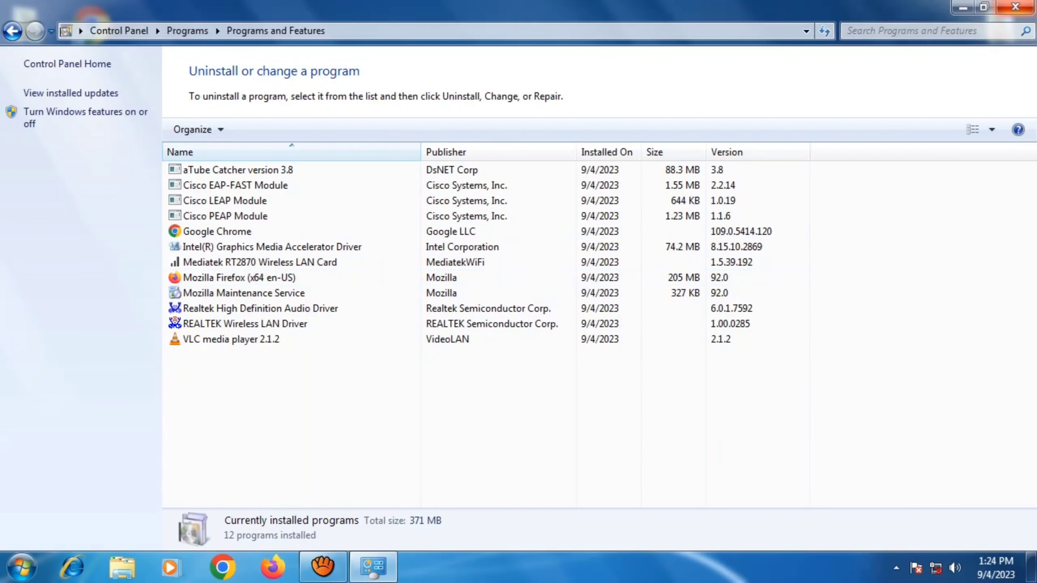
click(1015, 6)
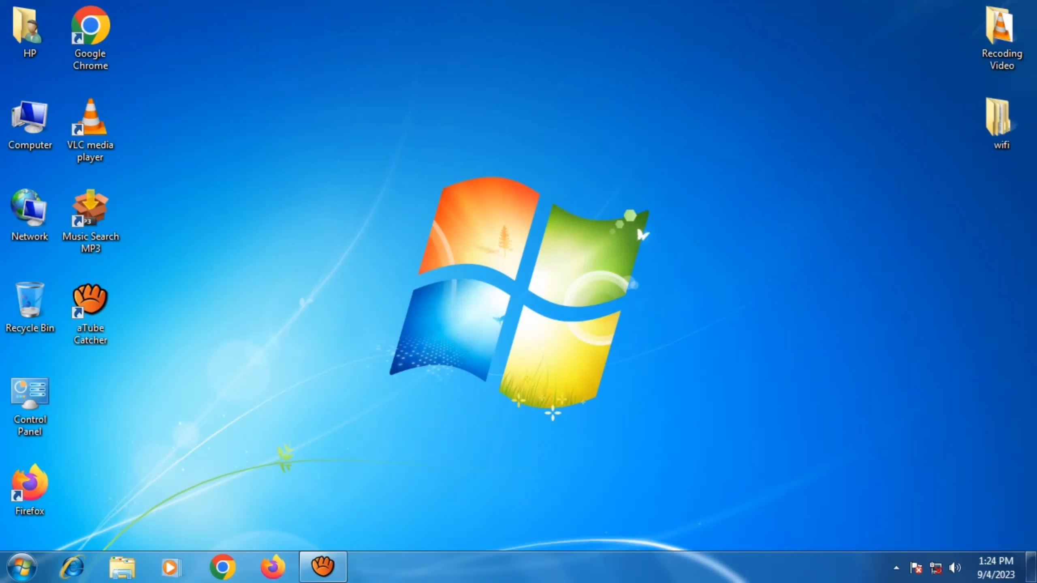
Browse the Terabyte wifi driver folders: RTL8188 Driver and MT7601 Driver's Windows Driver
key(Return)
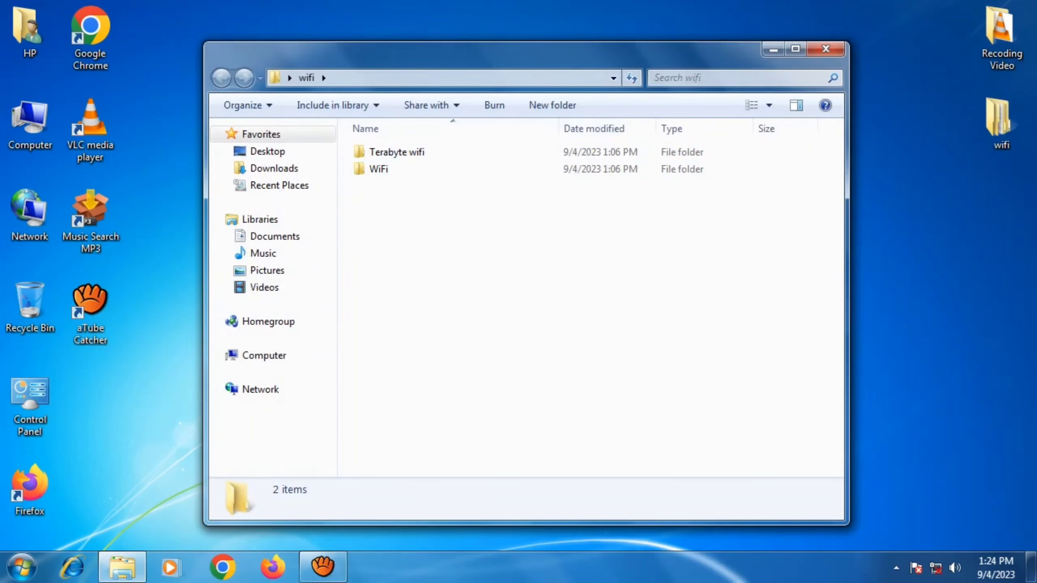
click(795, 48)
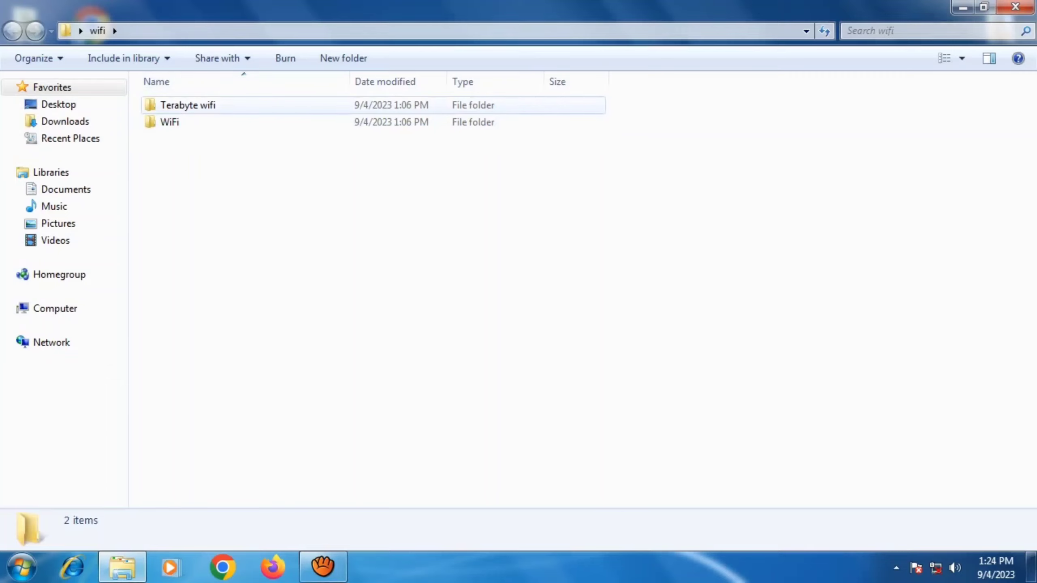
double_click(188, 105)
double_click(179, 122)
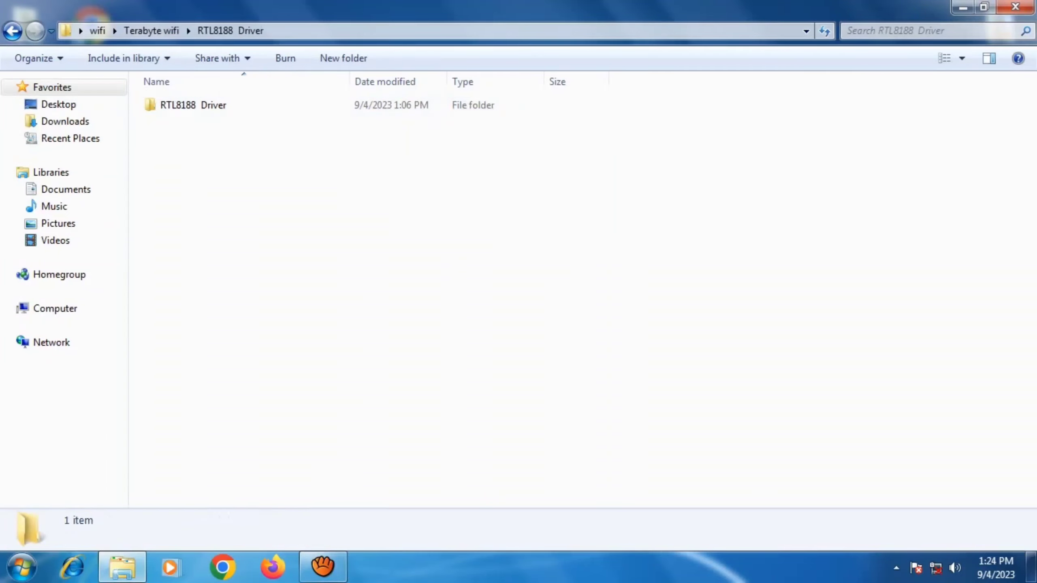
key(BackSpace)
double_click(180, 105)
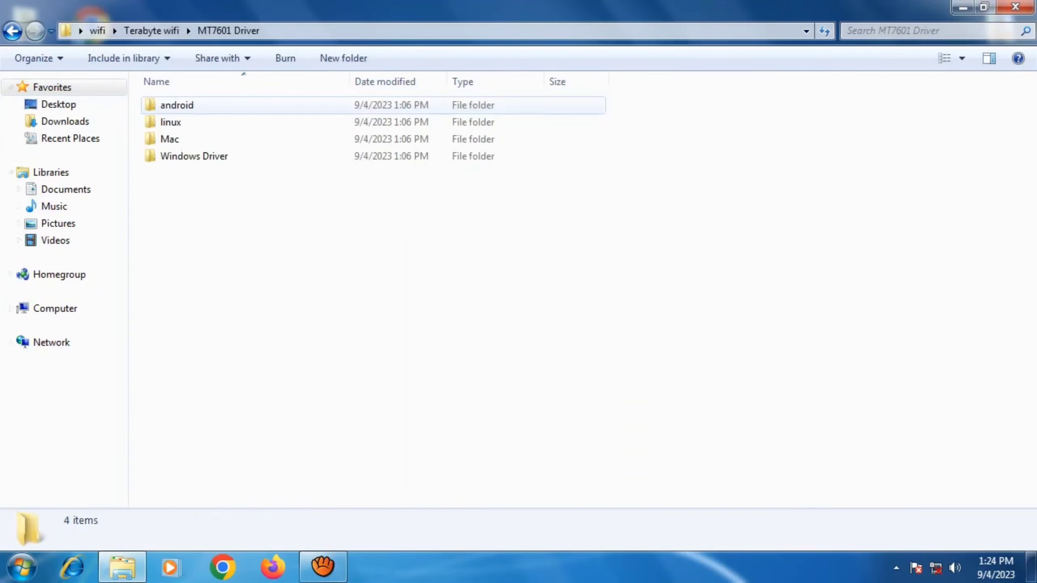
click(194, 156)
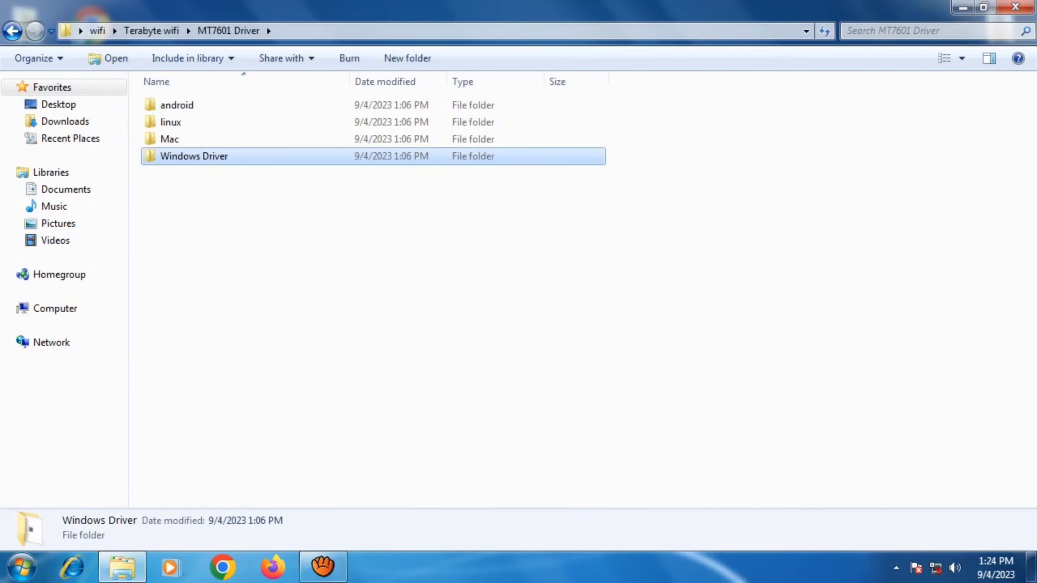
key(Return)
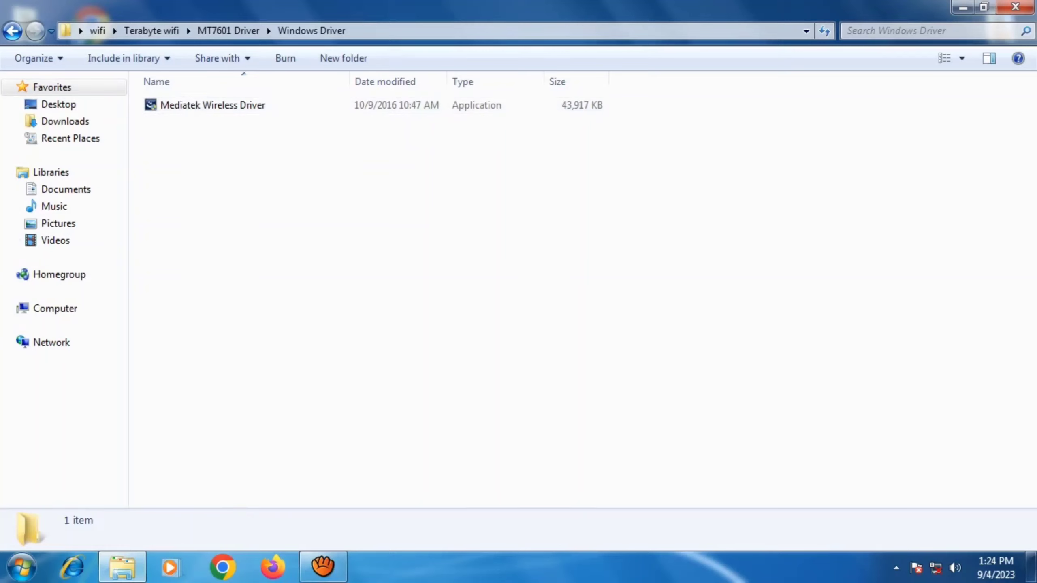
Locate the Setup application in the WiFi folder's Windows driver files, then close the browser
key(BackSpace)
key(BackSpace)
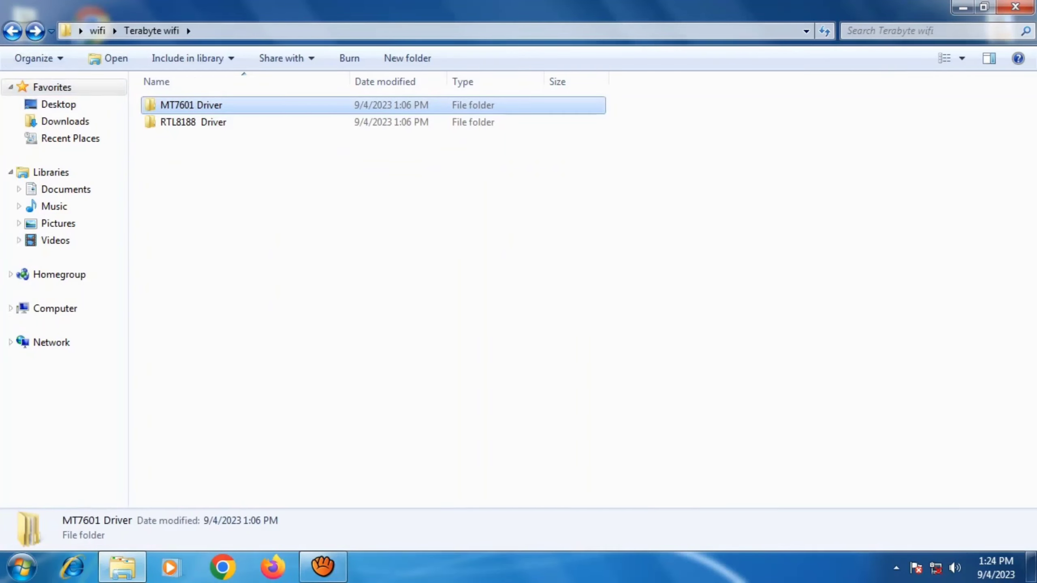
key(BackSpace)
key(Down)
key(Return)
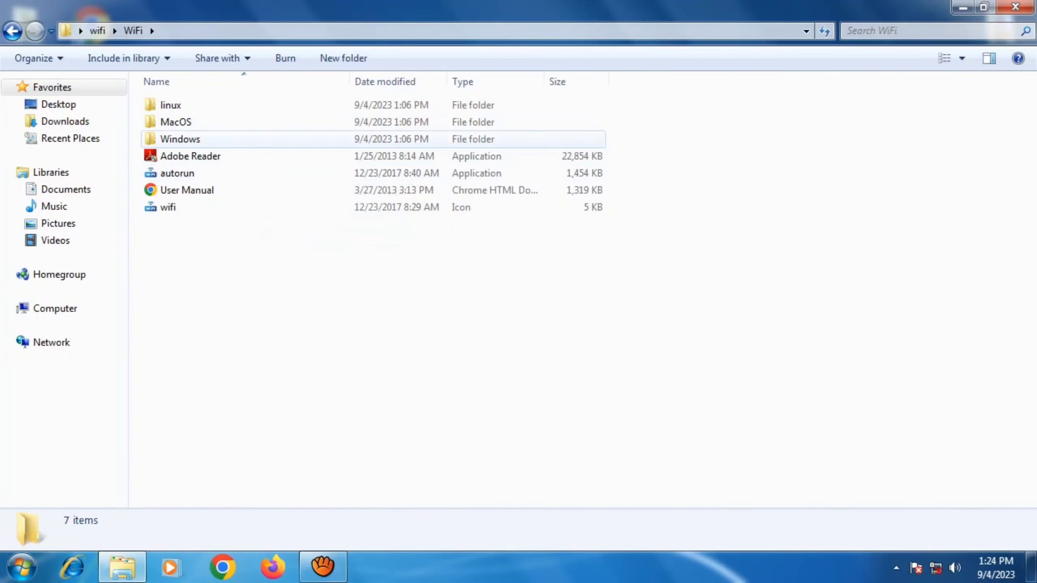
double_click(179, 139)
scroll(367, 290, down, 3)
scroll(367, 345, down, 4)
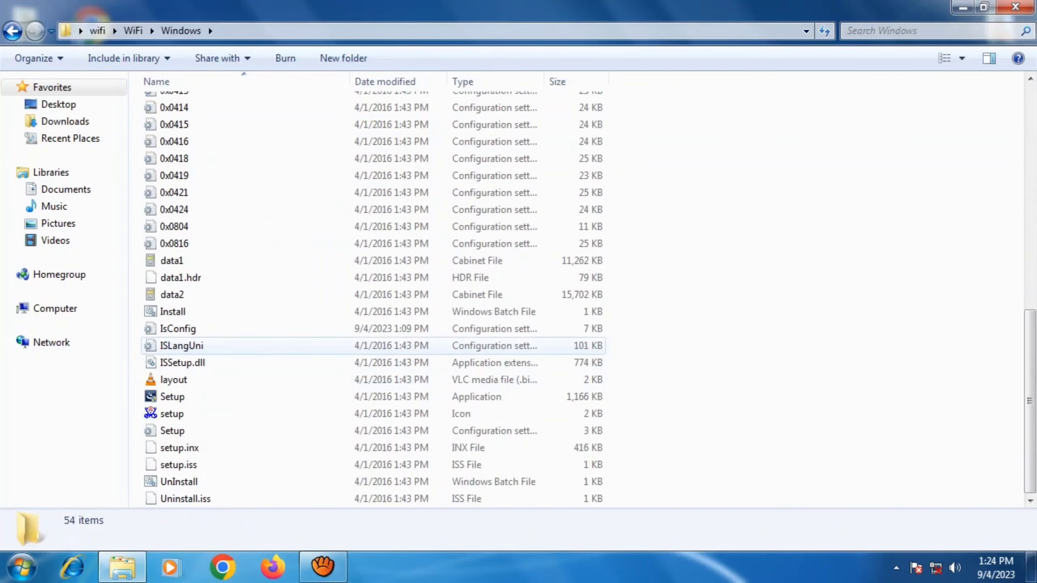
click(245, 396)
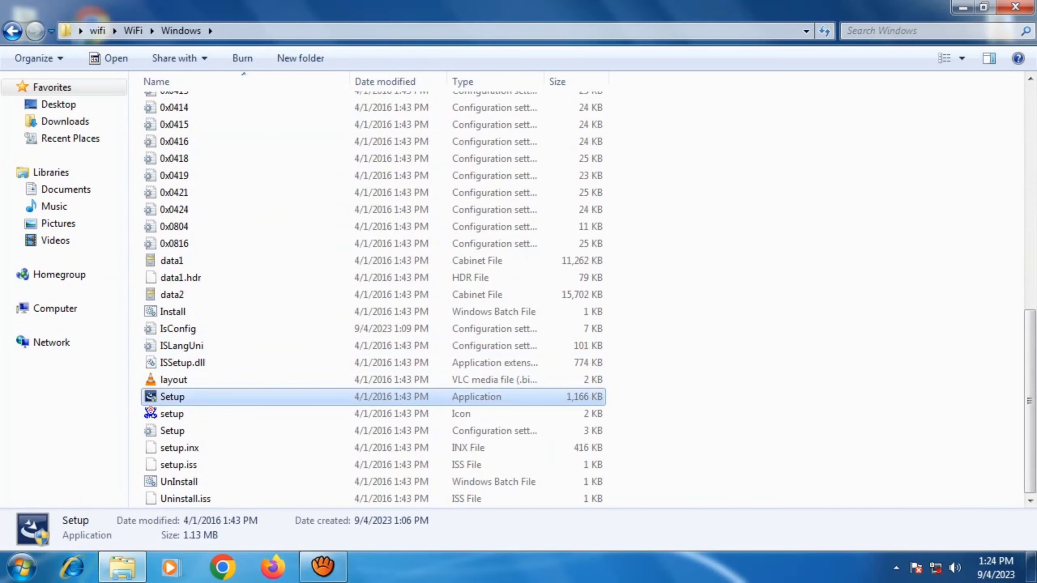
click(1015, 6)
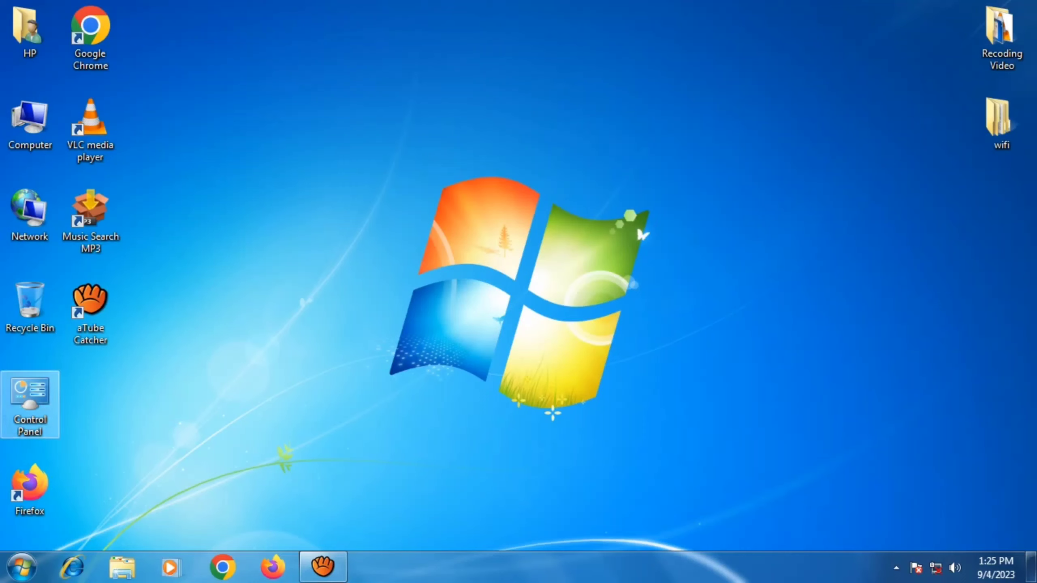
Reset all Internet Explorer settings from Internet Options' Advanced tab and close the dialogs
key(Return)
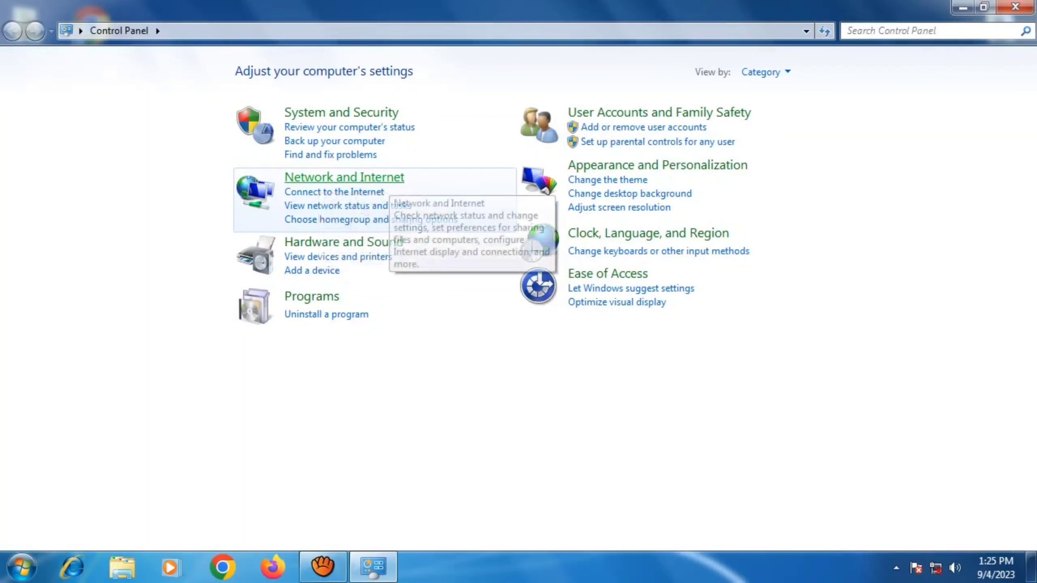
click(382, 177)
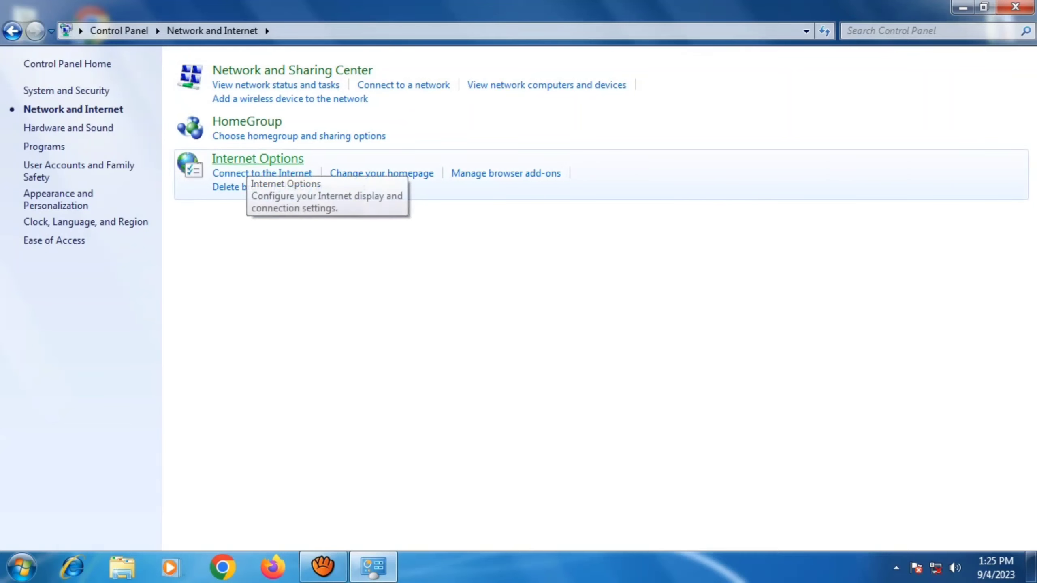
click(258, 158)
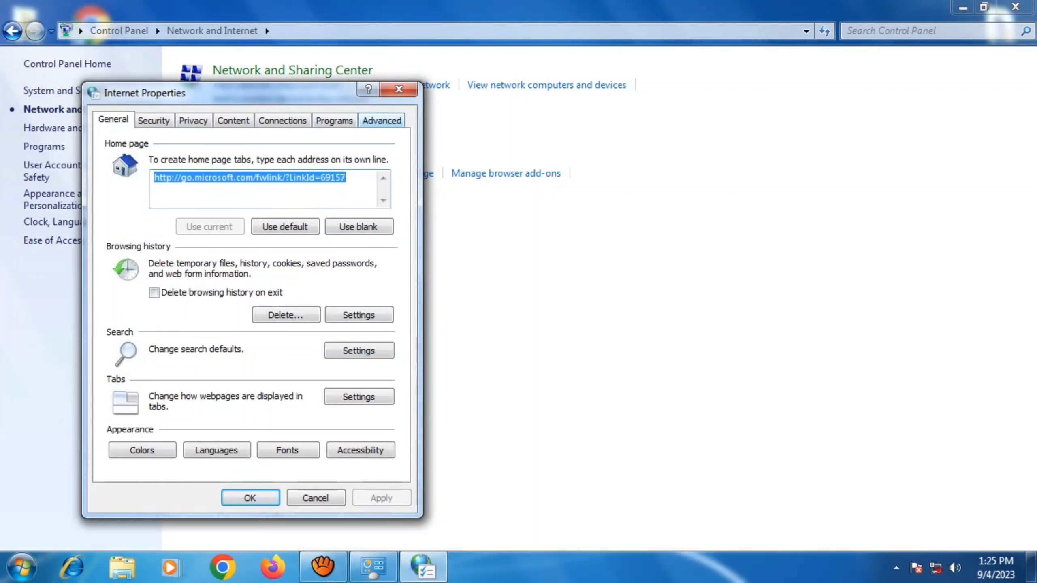
click(381, 120)
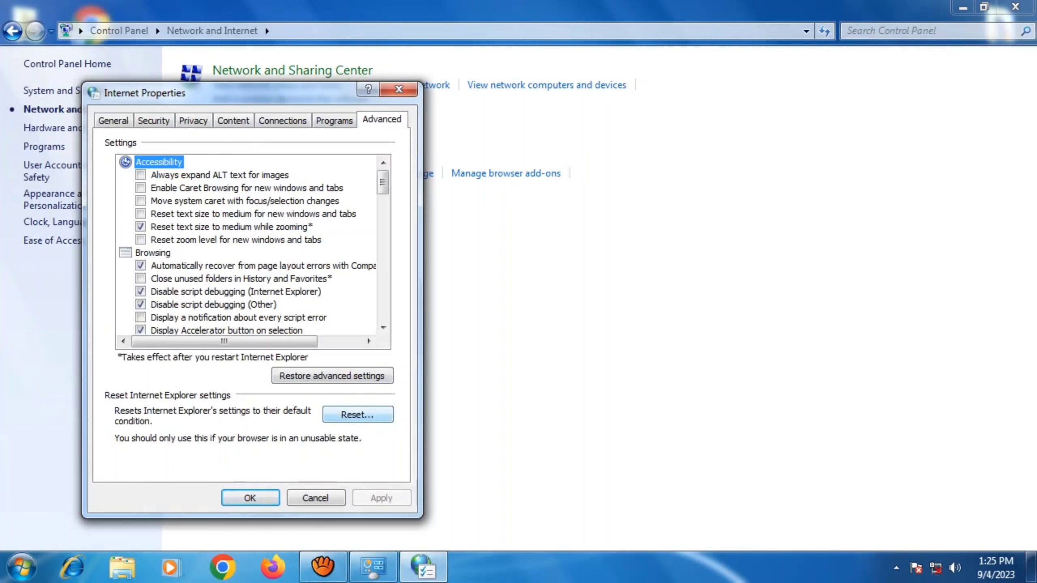
click(357, 415)
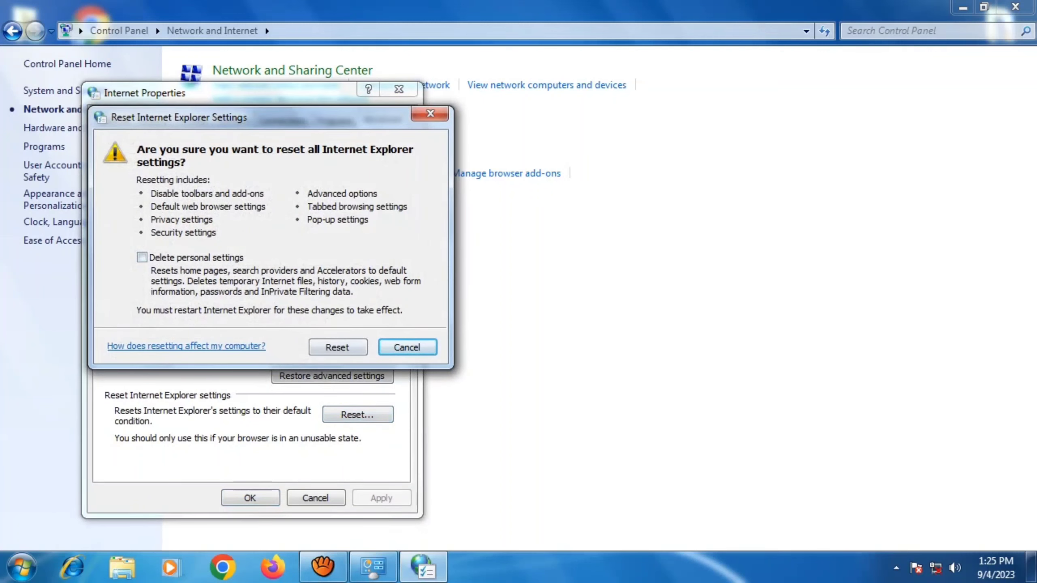
key(alt+r)
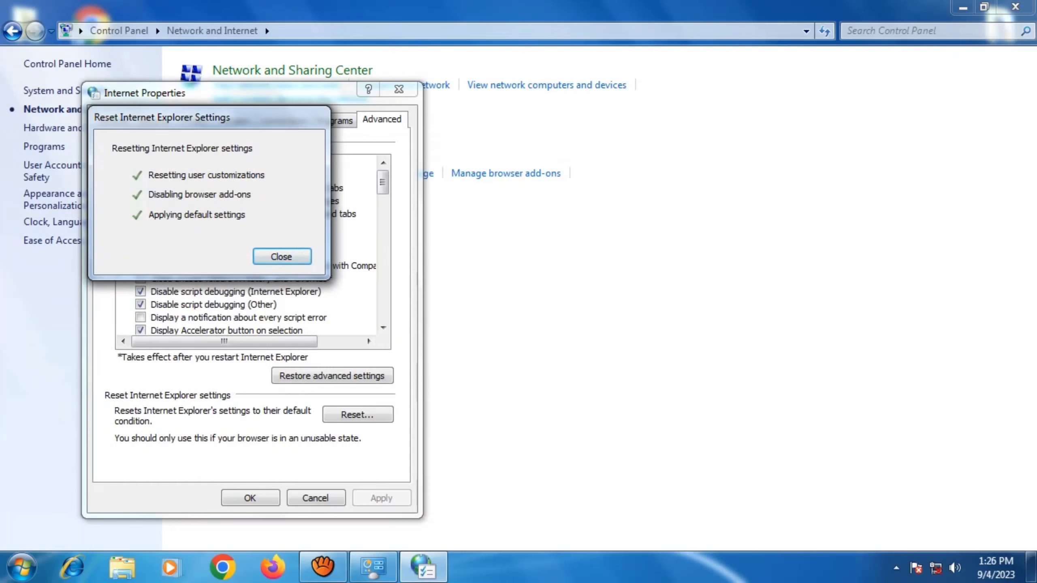
key(Return)
key(Return)
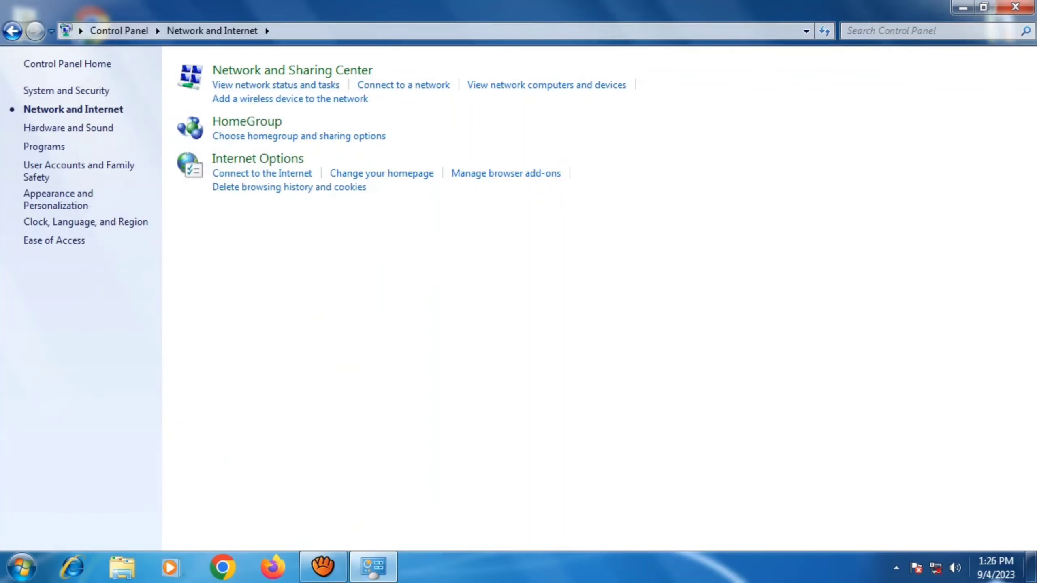
click(936, 579)
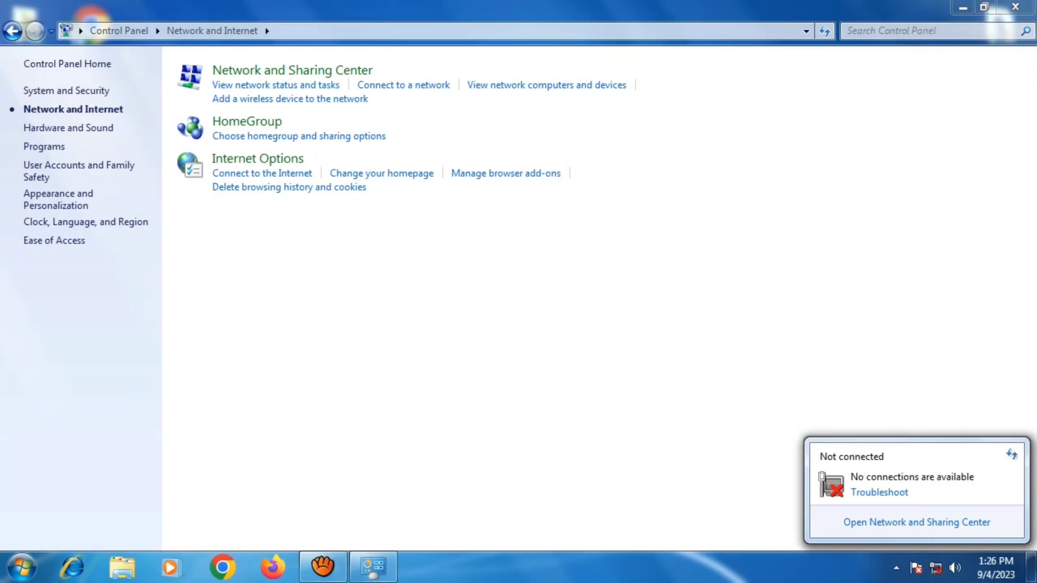
key(Escape)
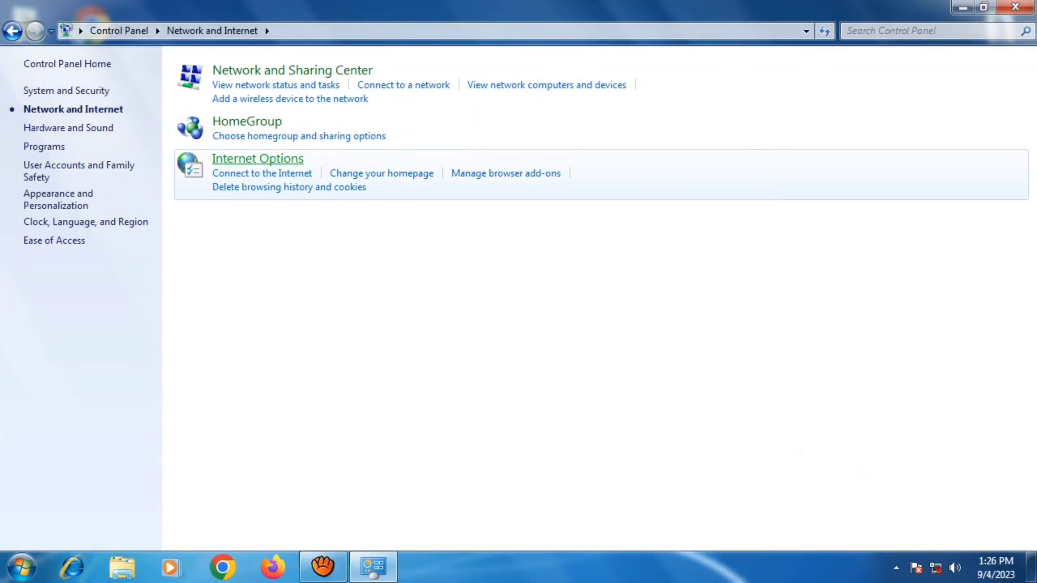
click(258, 159)
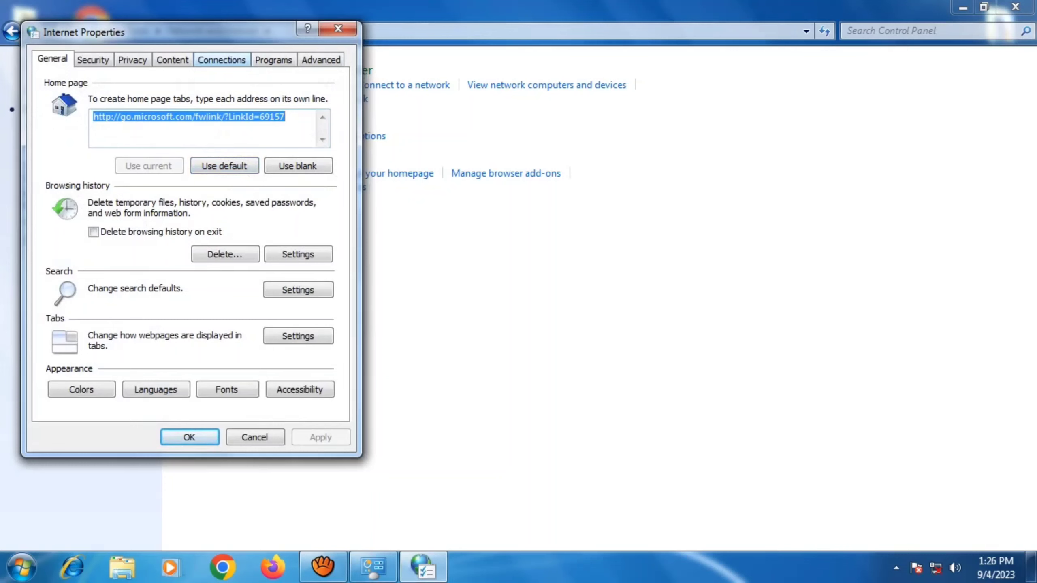
click(221, 59)
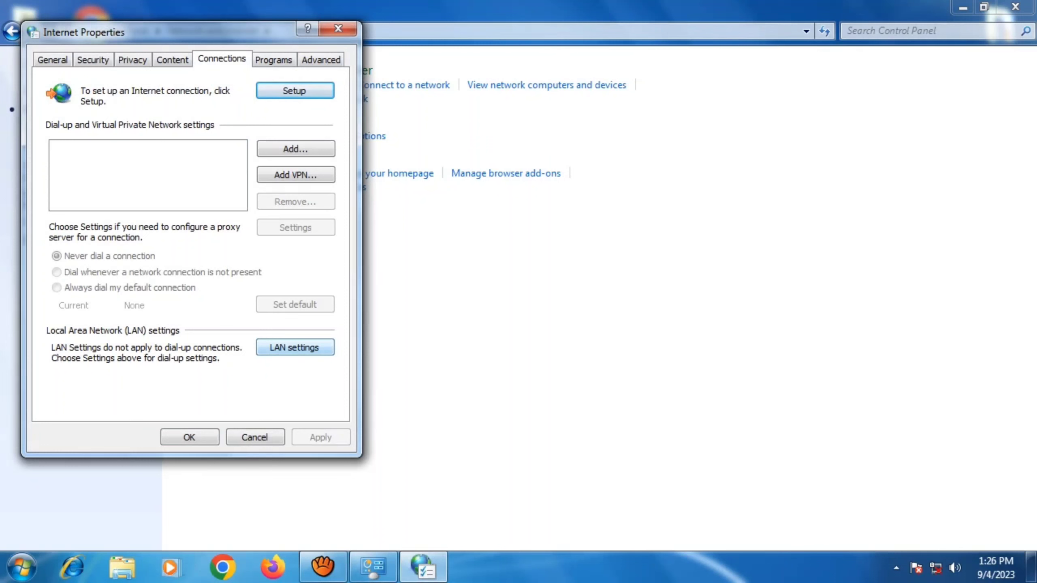
click(295, 347)
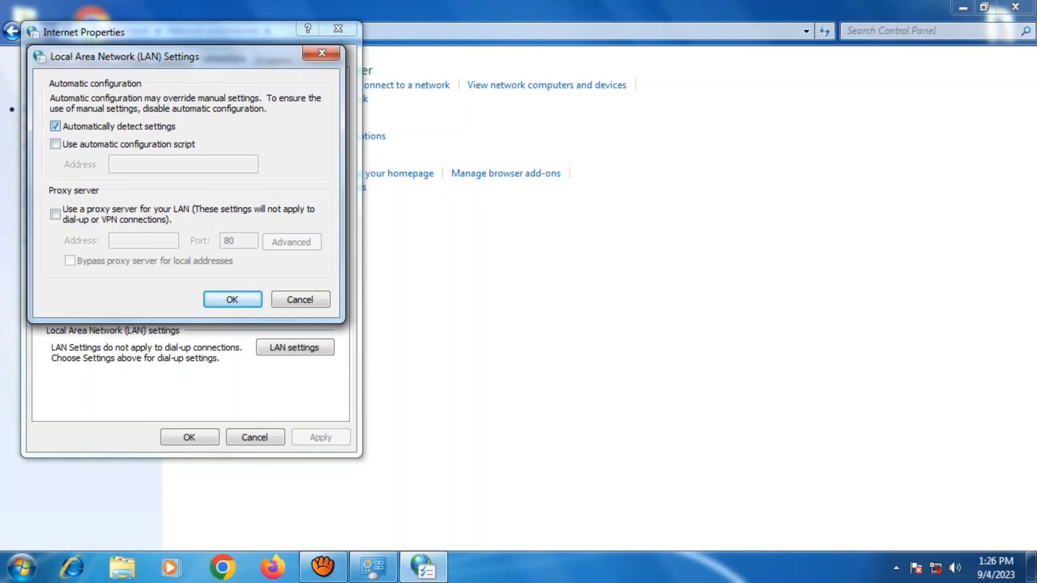
key(Return)
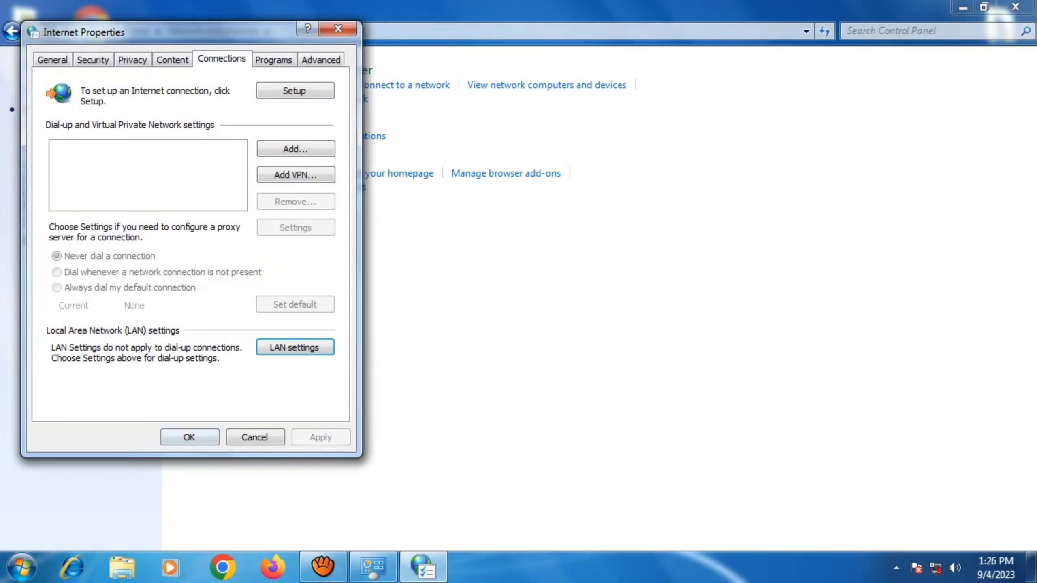
key(Escape)
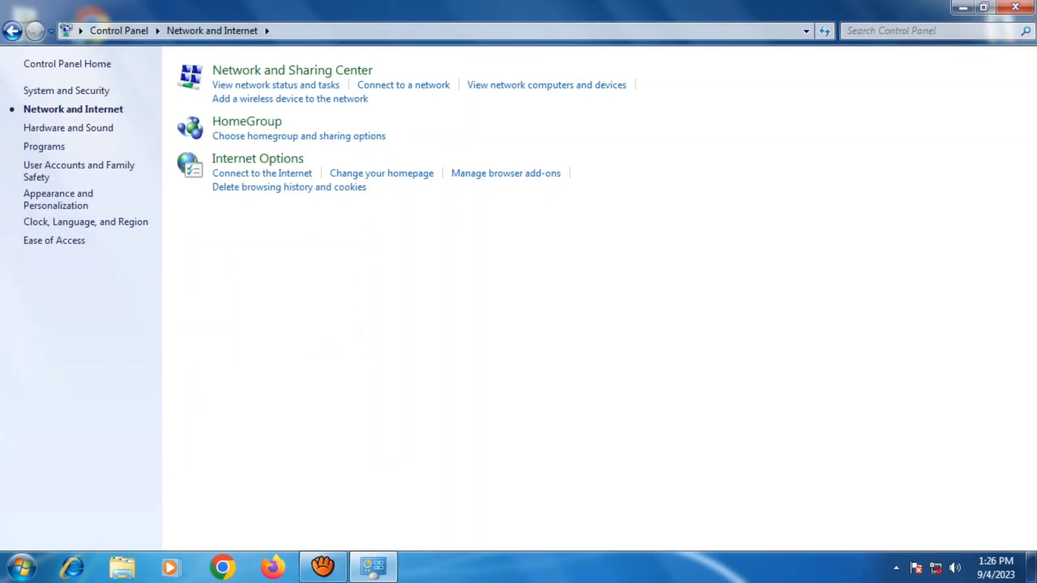
Check the network status and open the adapter list in Network and Sharing Center
click(935, 567)
click(935, 567)
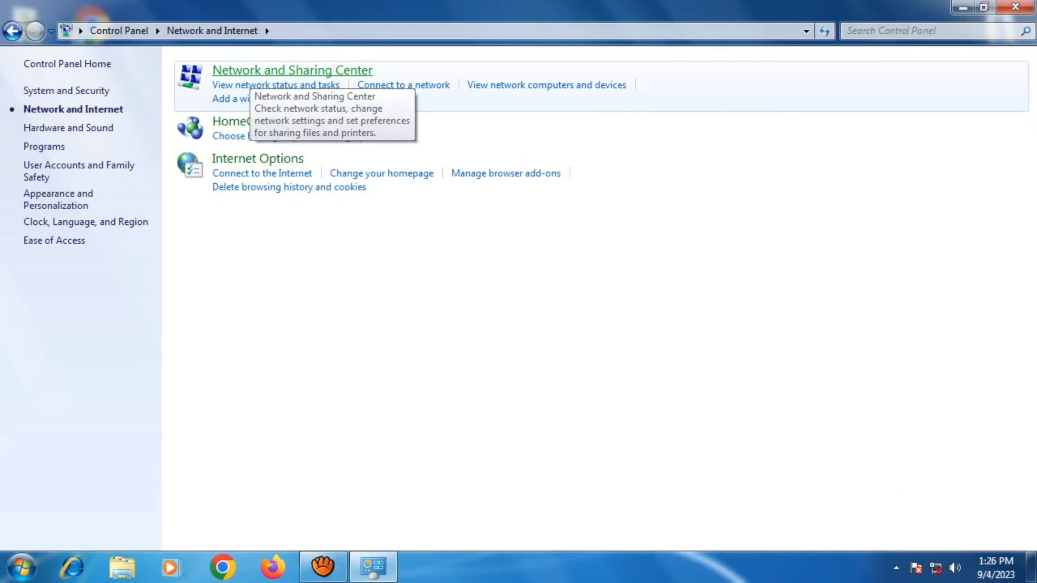
click(261, 70)
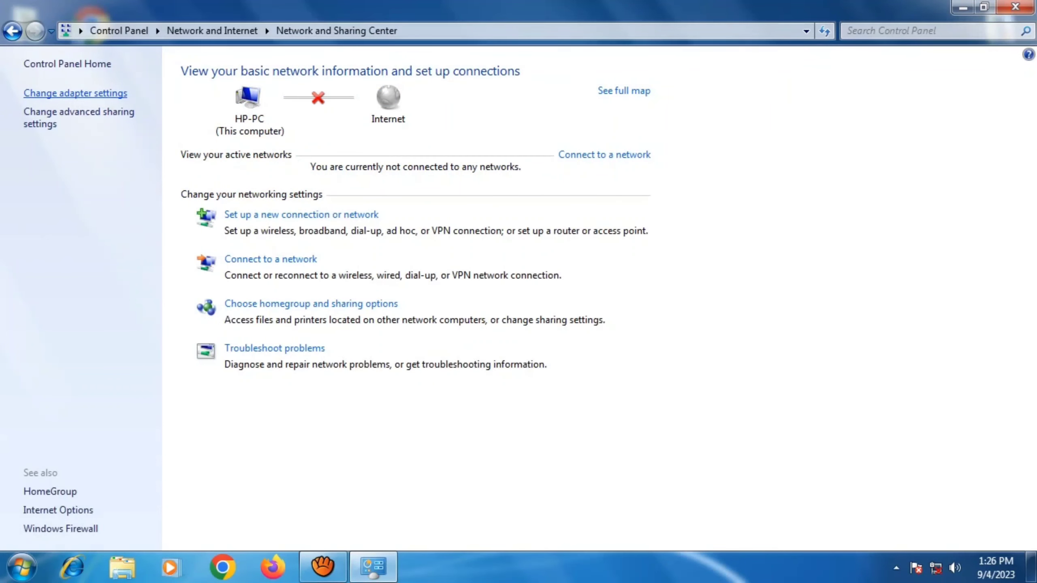
click(75, 92)
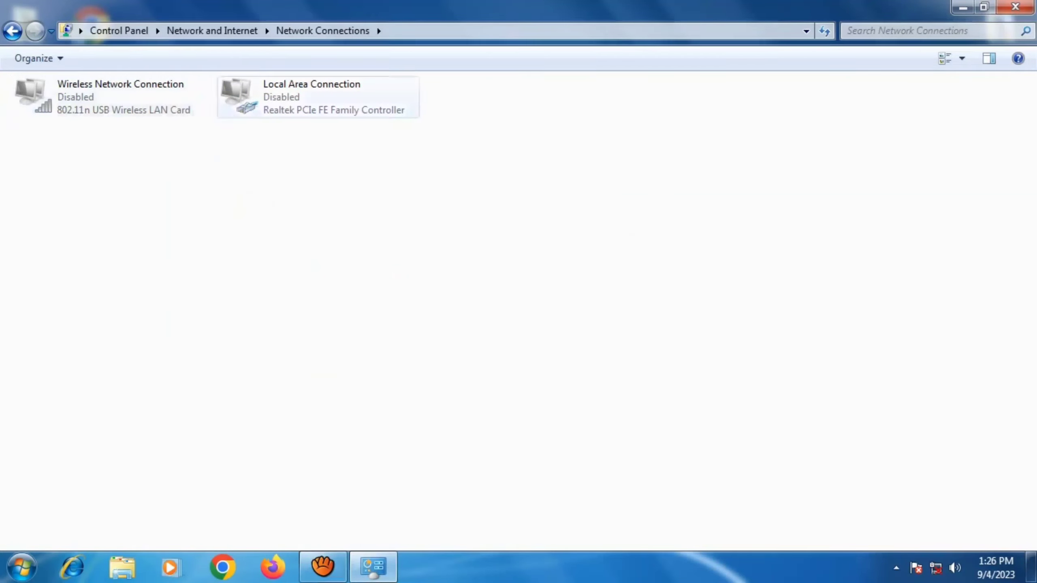
Enable Wireless Network Connection, Local Area Connection and Wireless Network Connection 2
click(300, 109)
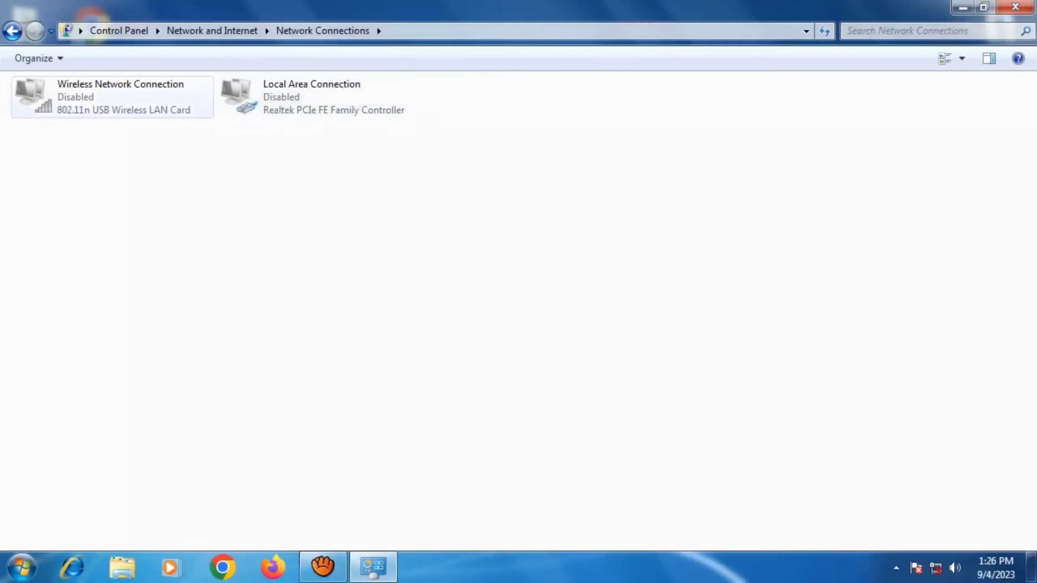
right_click(124, 100)
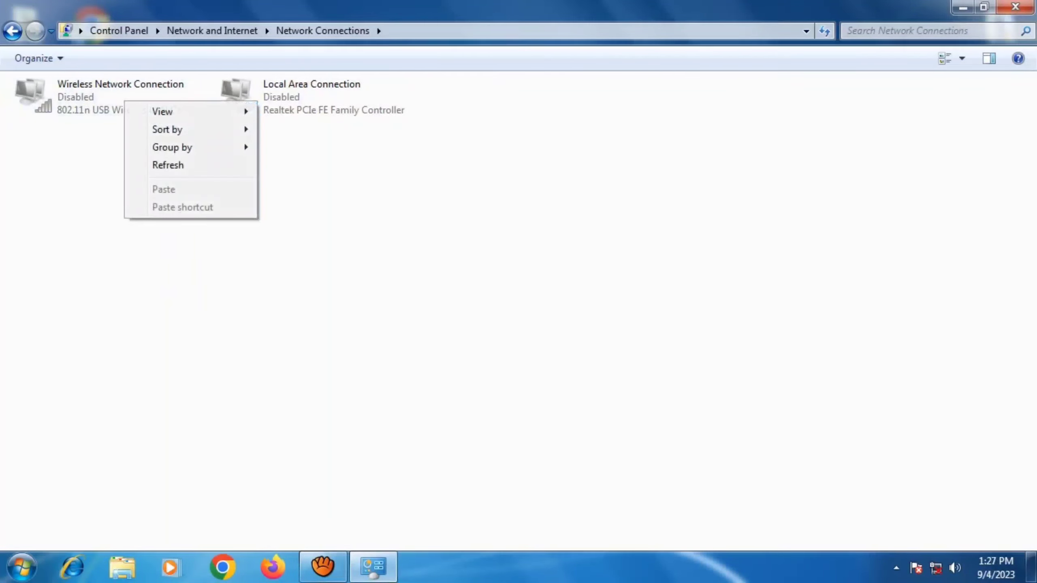
click(124, 100)
right_click(124, 97)
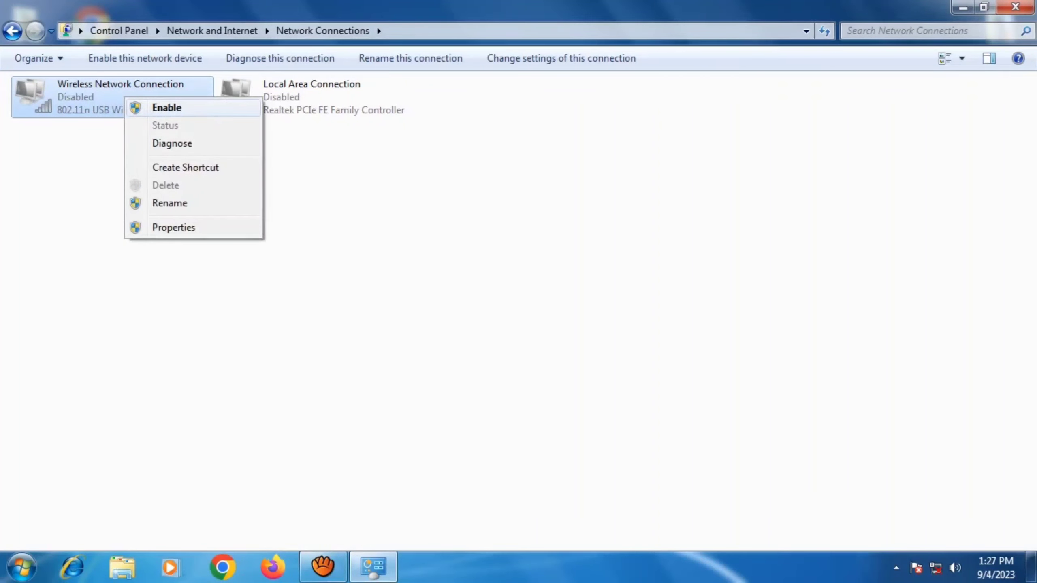
click(166, 107)
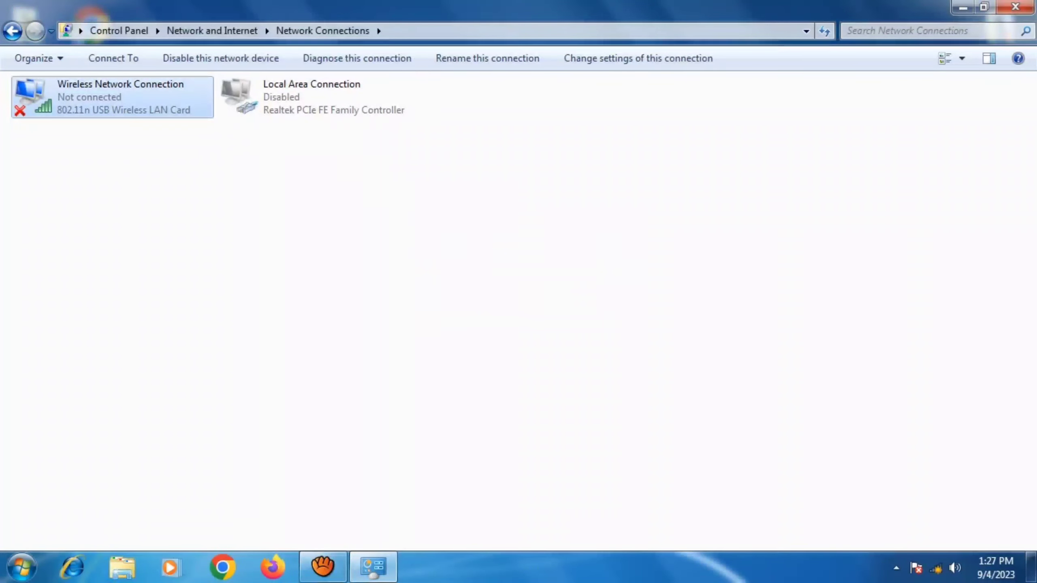
right_click(266, 102)
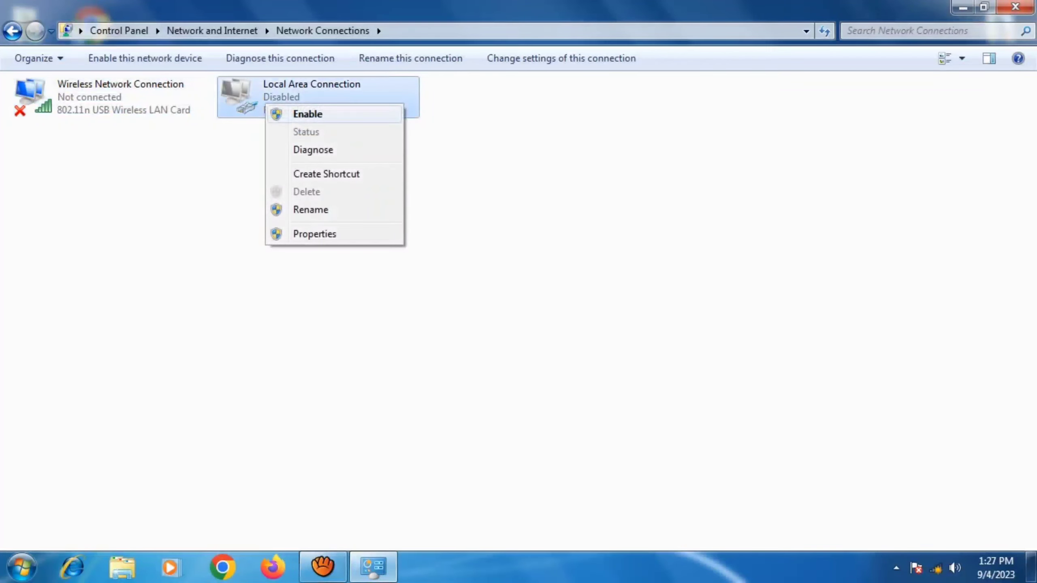
click(305, 111)
right_click(474, 103)
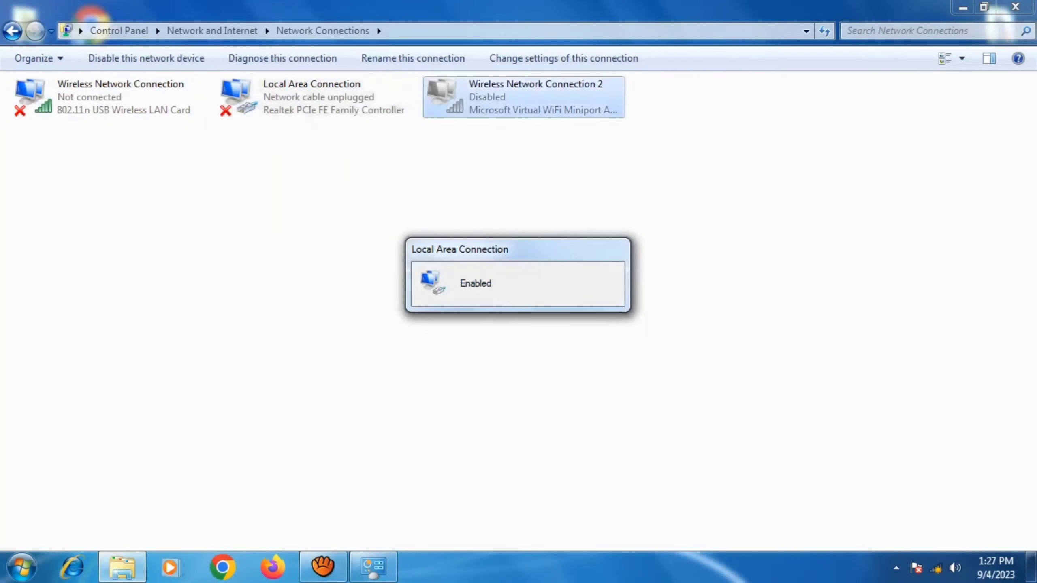
click(509, 113)
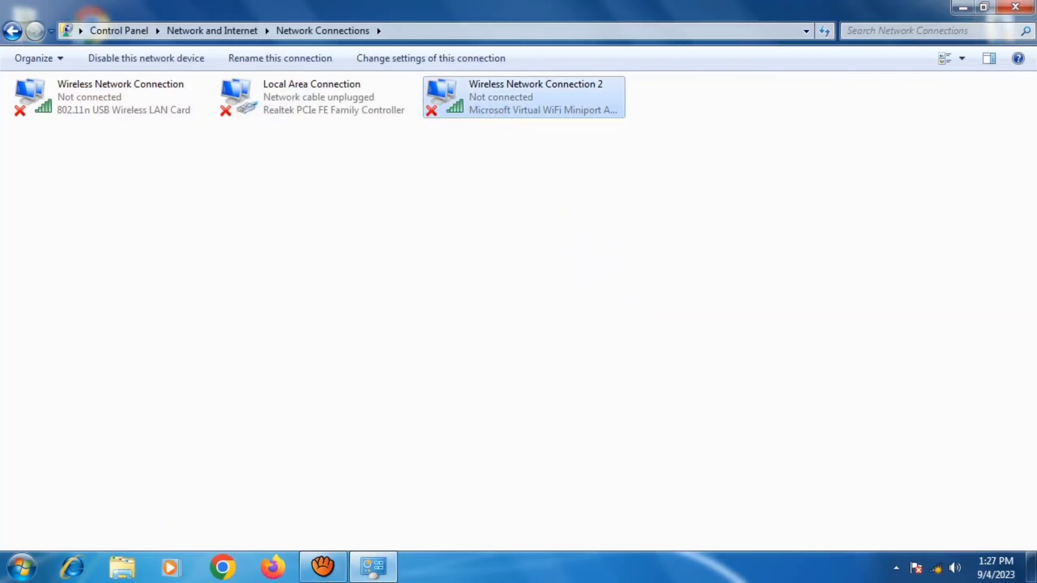
click(936, 568)
Join the first listed wireless network from the tray, entering its security key
click(863, 329)
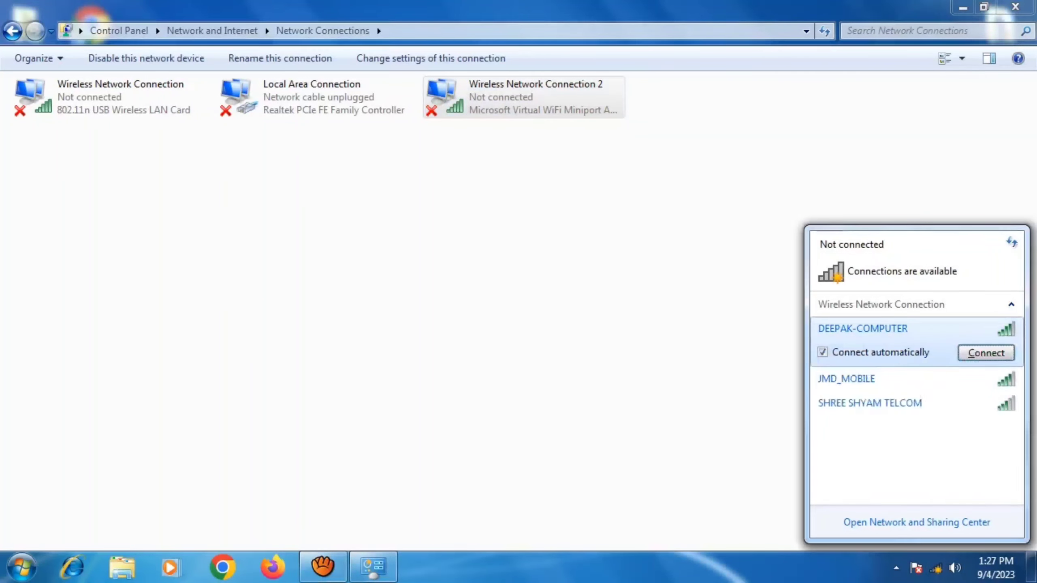
click(985, 352)
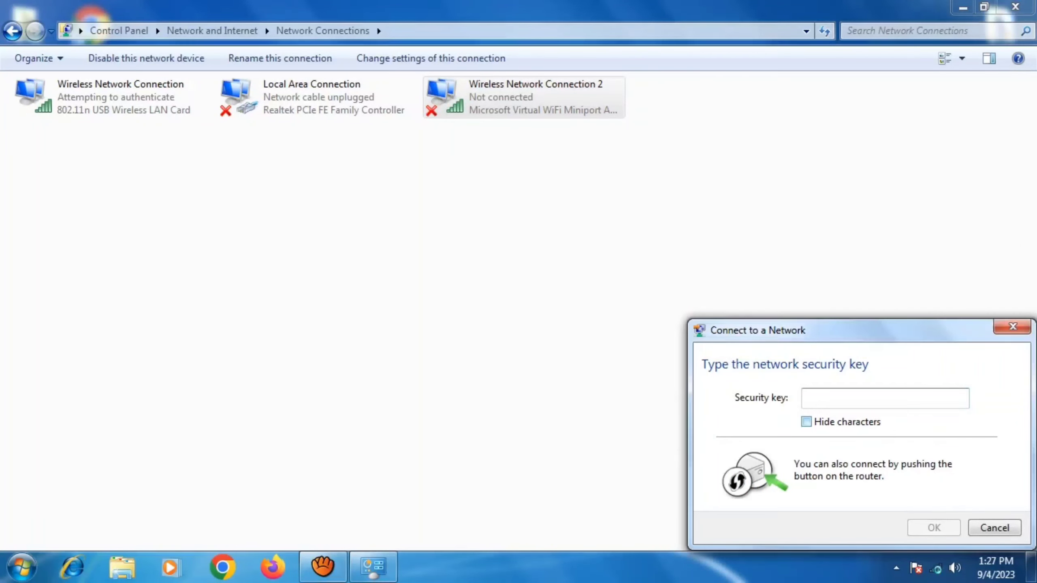
key(Return)
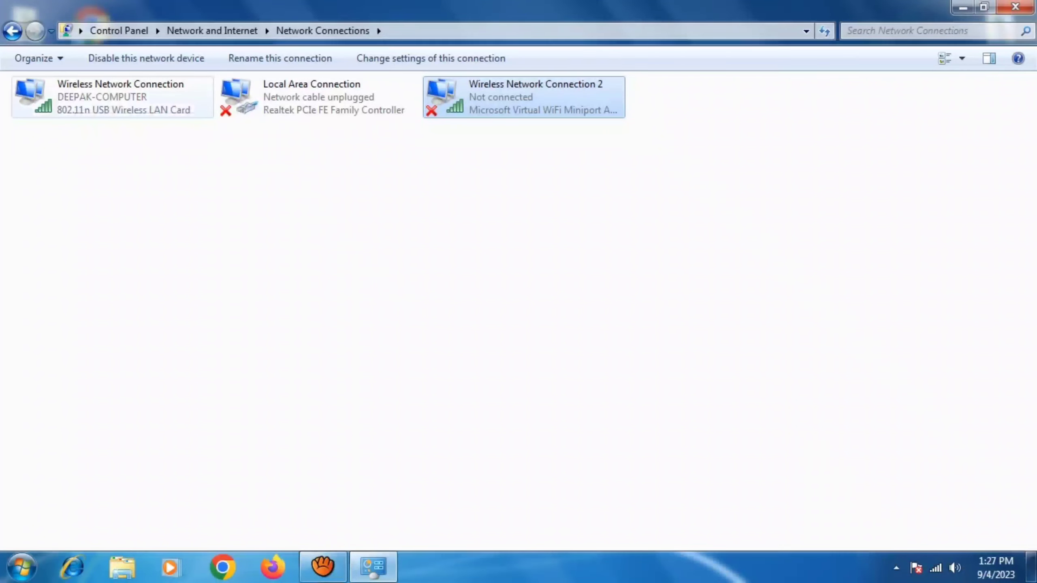
Run an automatic driver search for the 802.11n USB Wireless LAN Card, confirm it's current, close everything
right_click(82, 91)
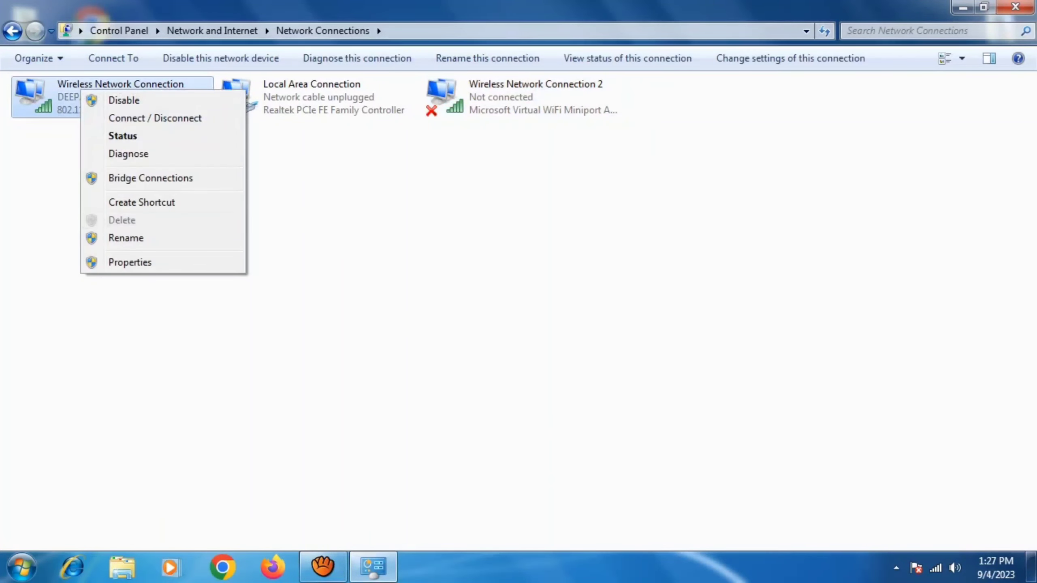
key(Escape)
right_click(106, 93)
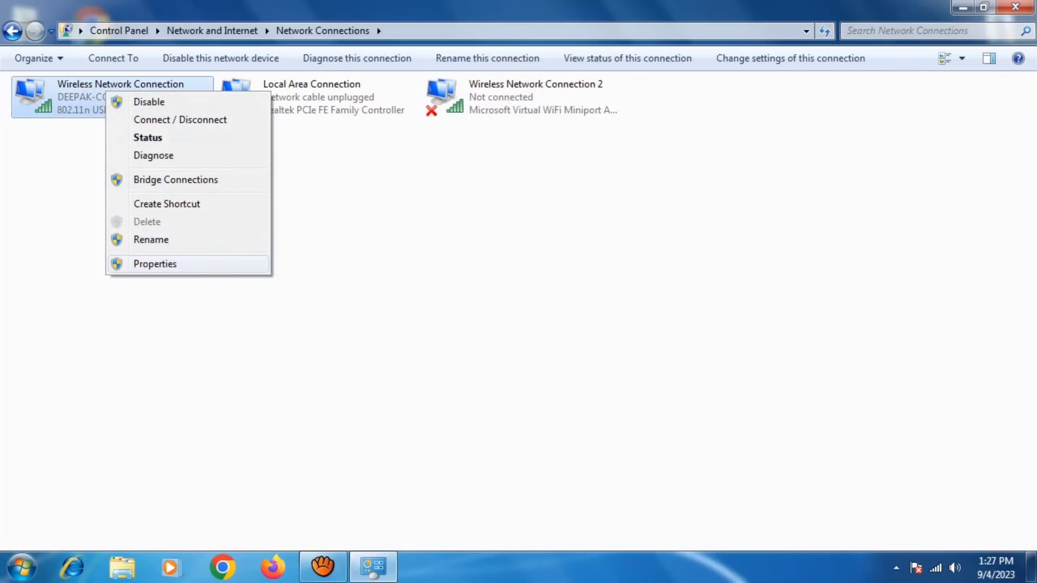
click(155, 263)
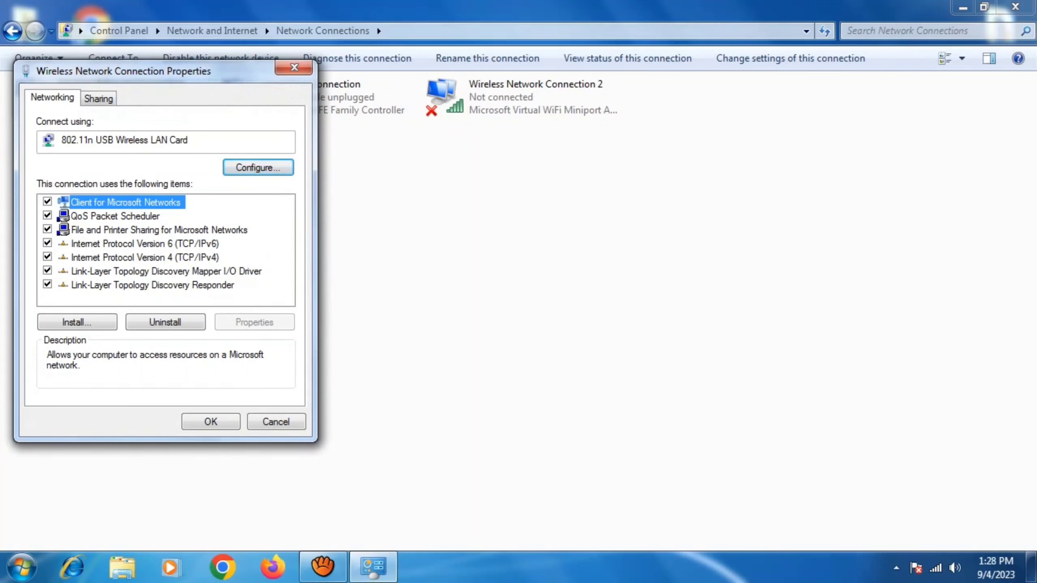
click(258, 167)
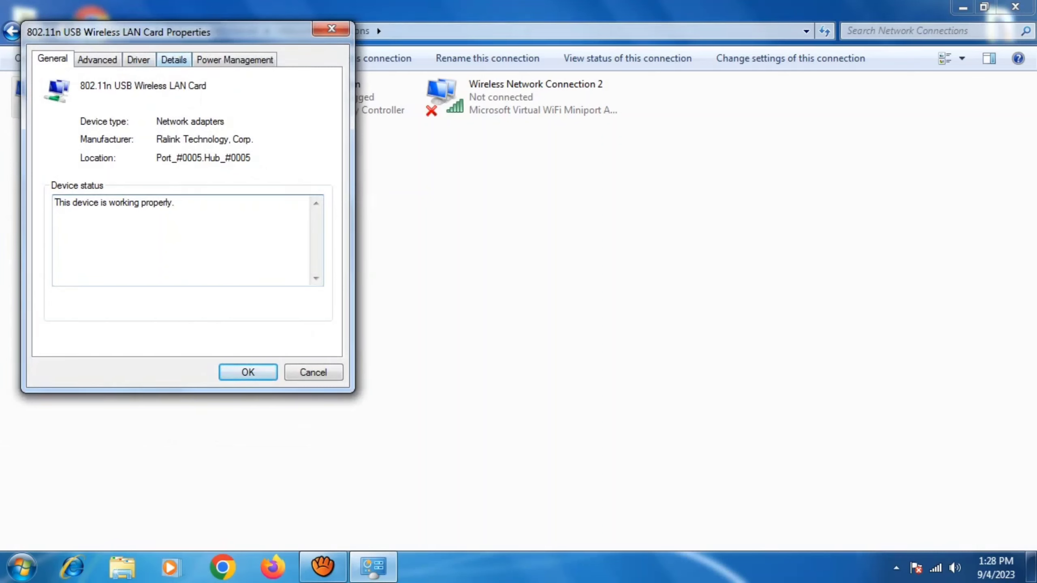
click(138, 59)
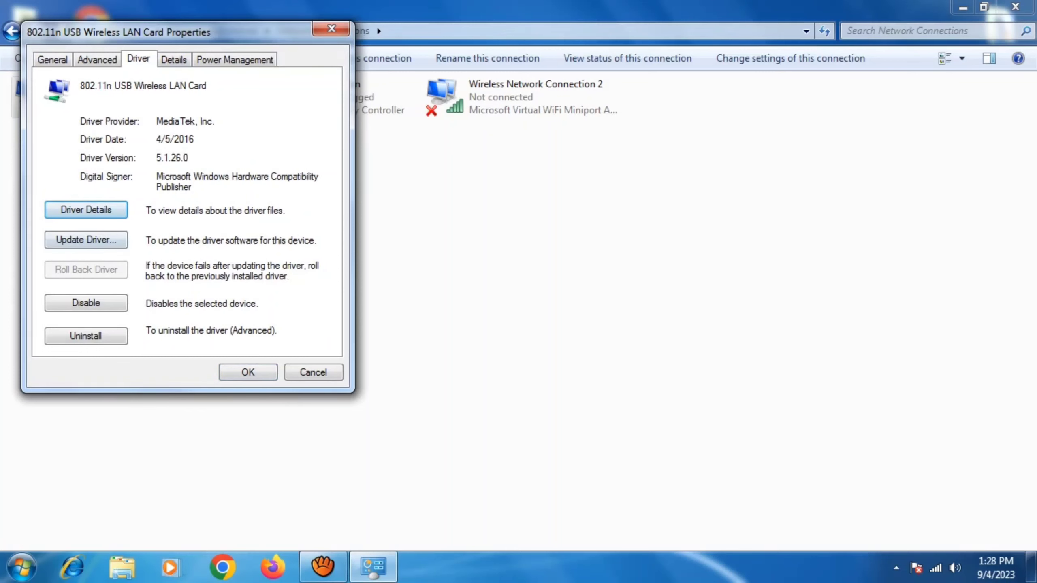
click(86, 240)
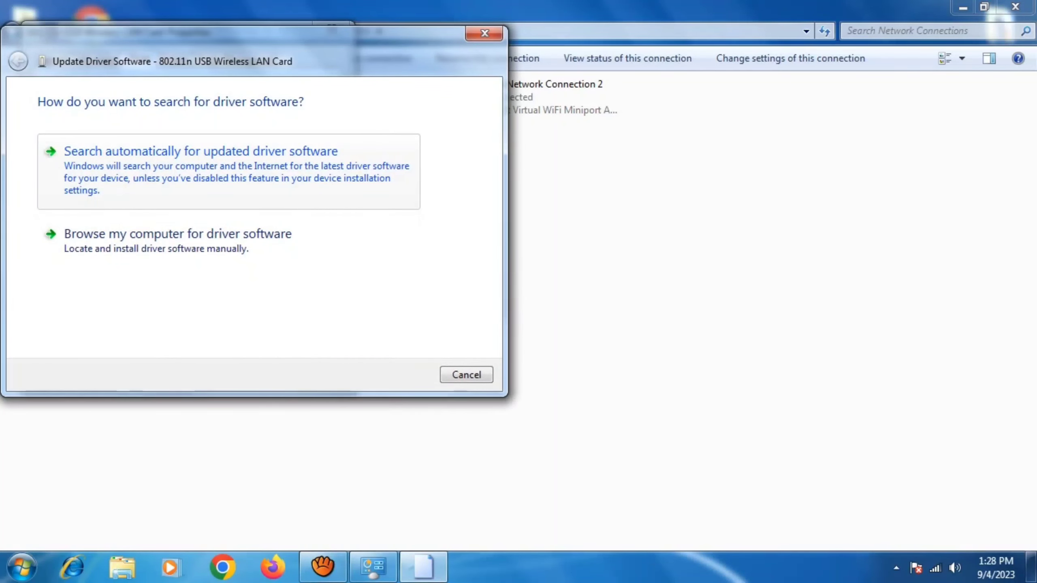
key(Return)
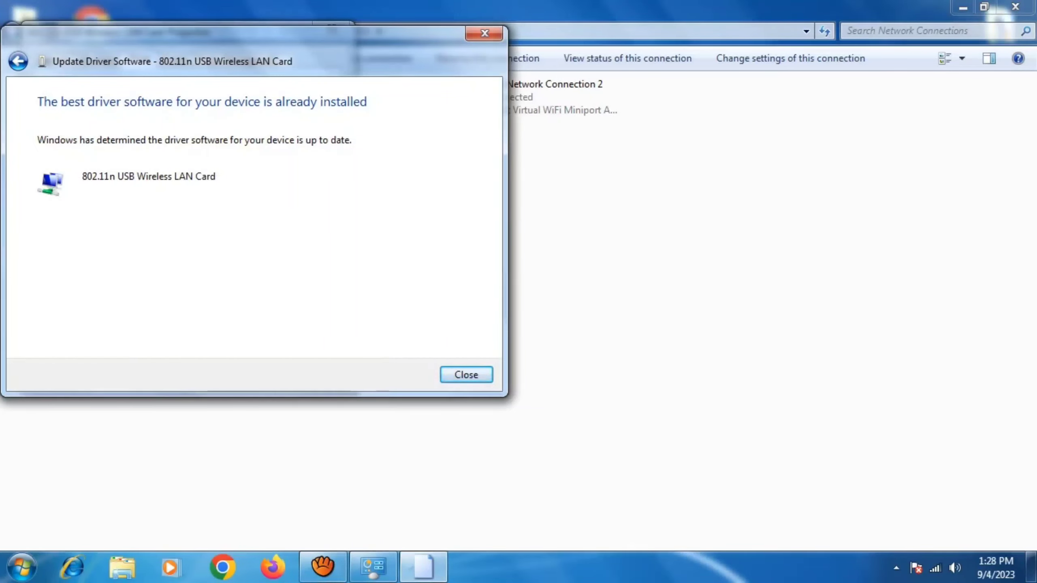
key(Return)
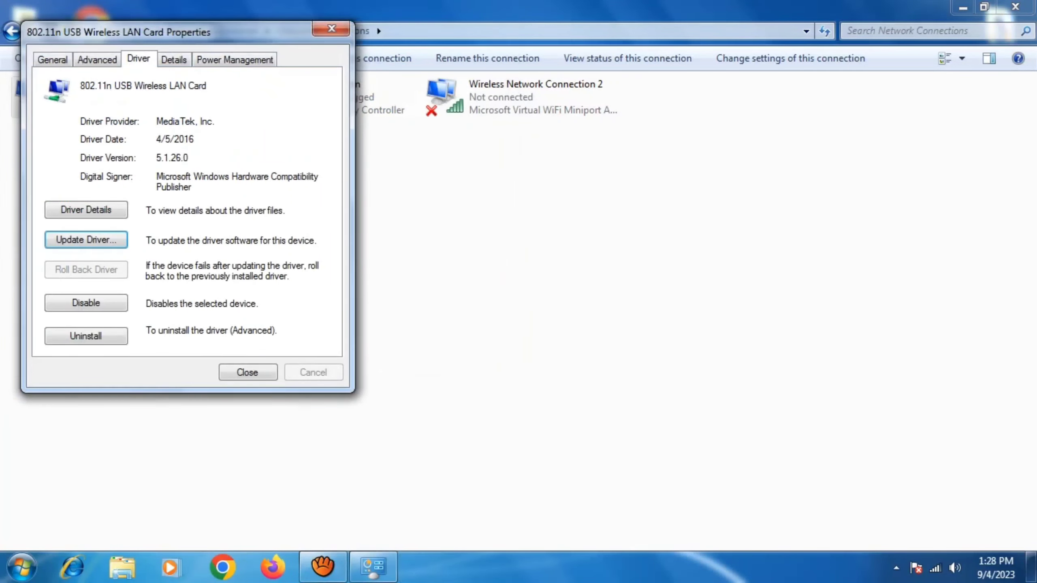
key(Escape)
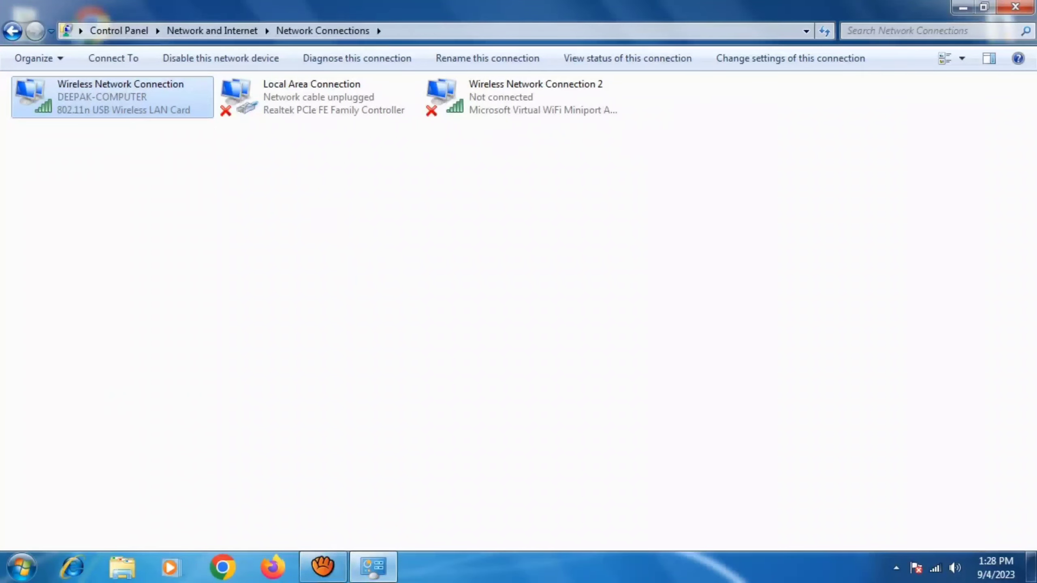
click(1015, 6)
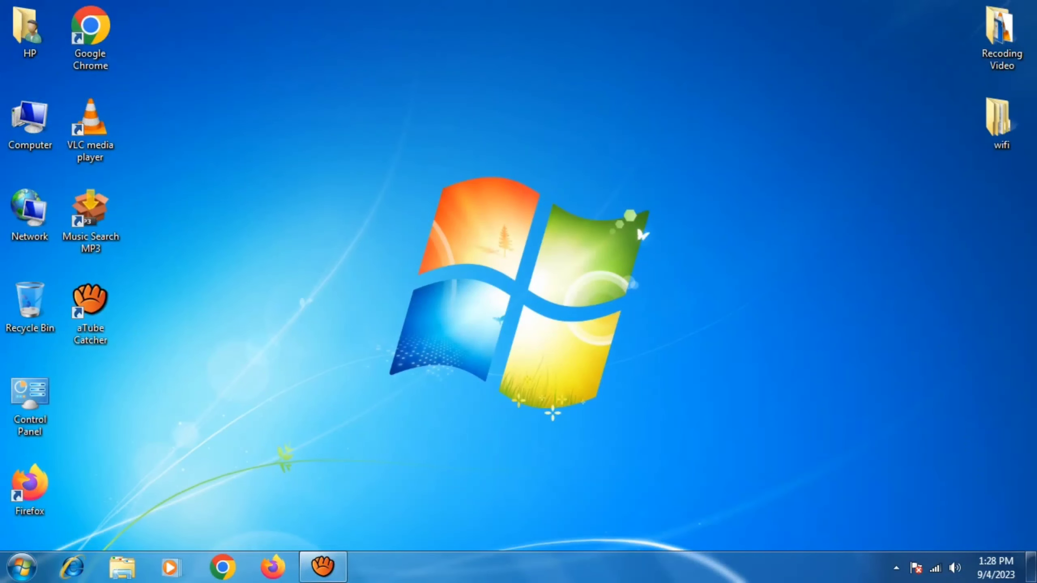
Scan for hardware changes on the 802.11n USB Wireless LAN Card in Device Manager, then close
click(30, 122)
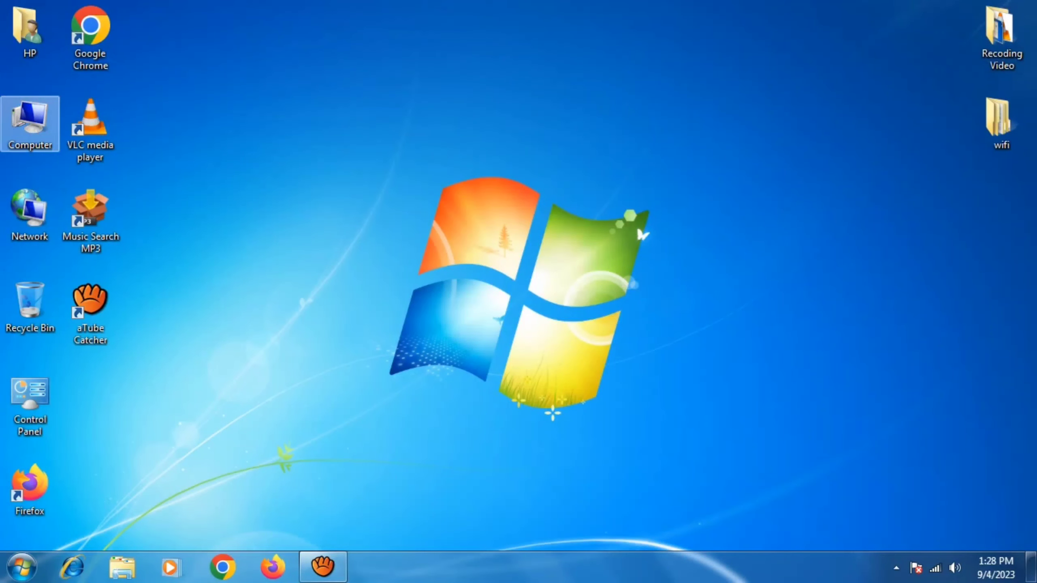
right_click(31, 140)
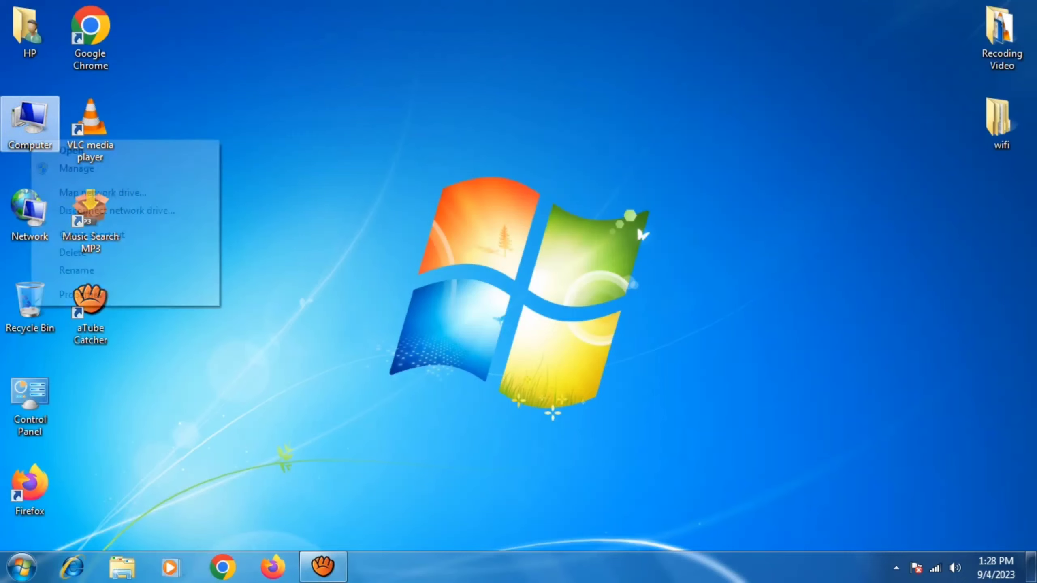
click(76, 168)
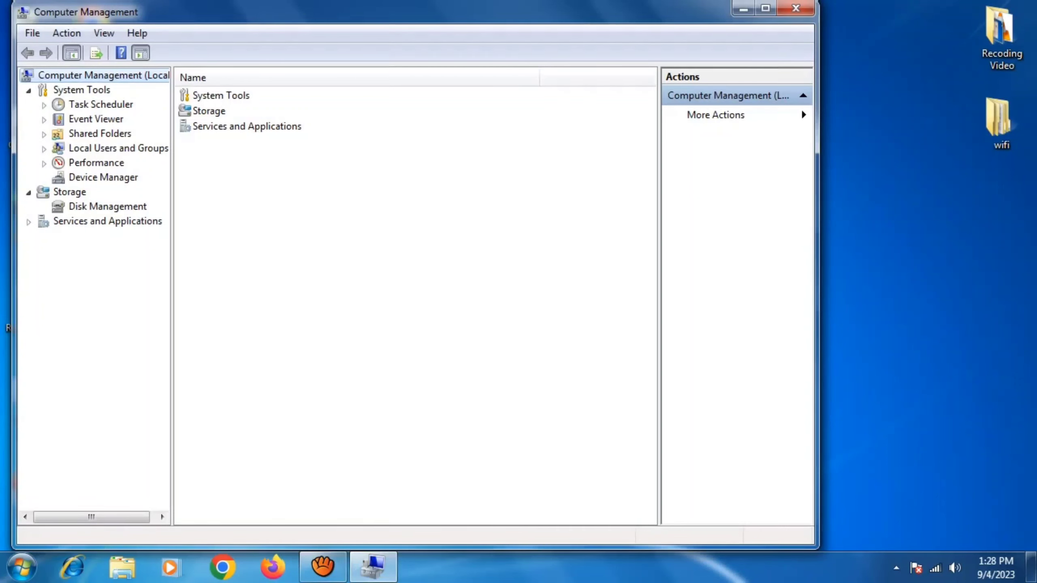
click(103, 177)
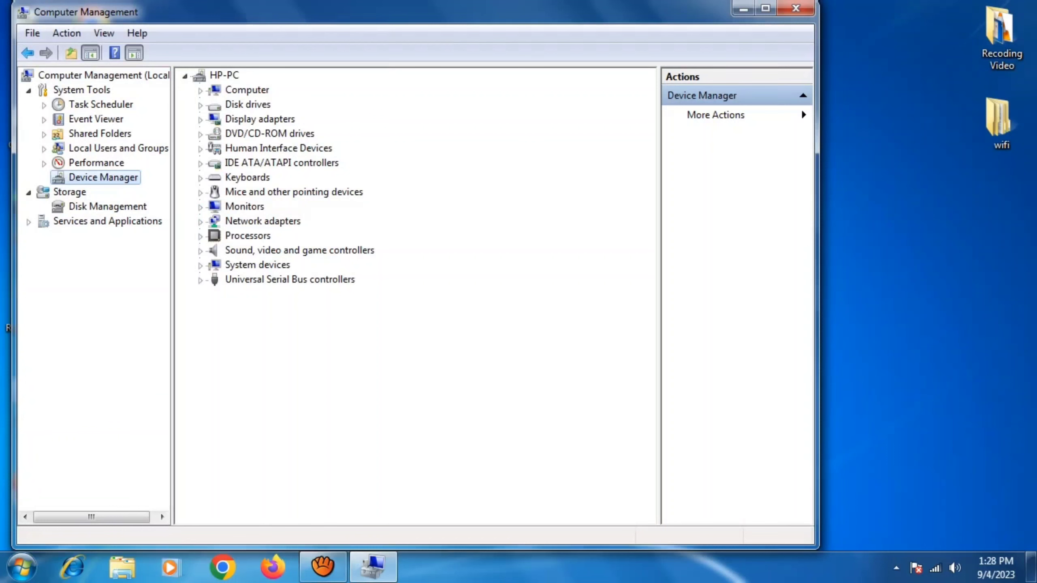
click(200, 221)
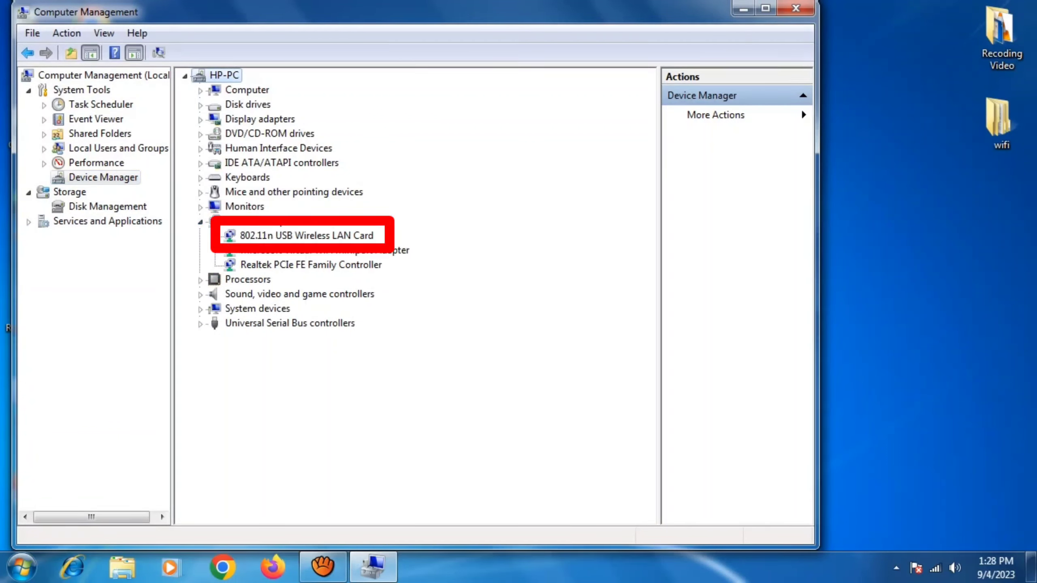
click(306, 235)
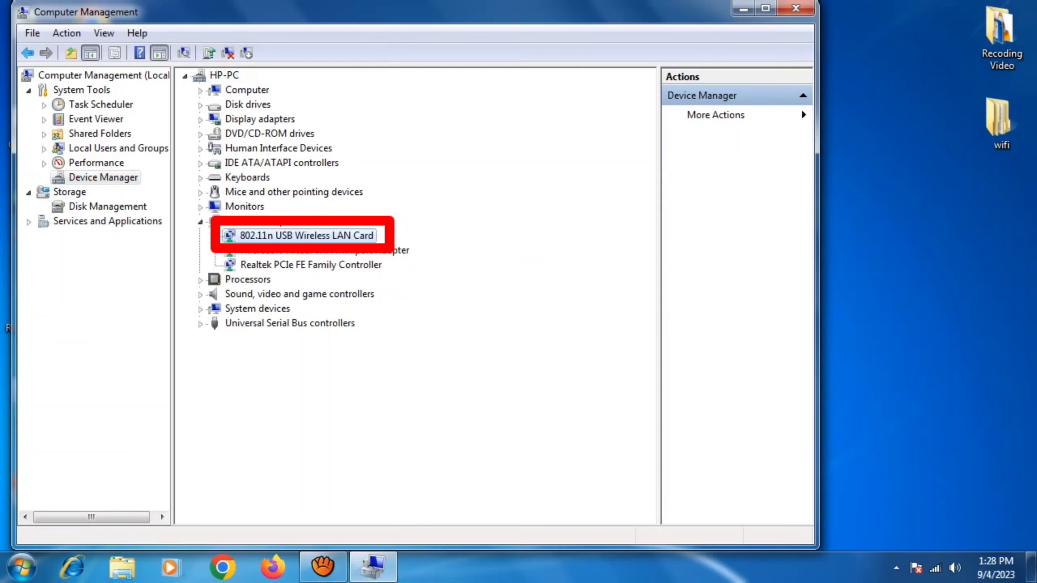
right_click(266, 234)
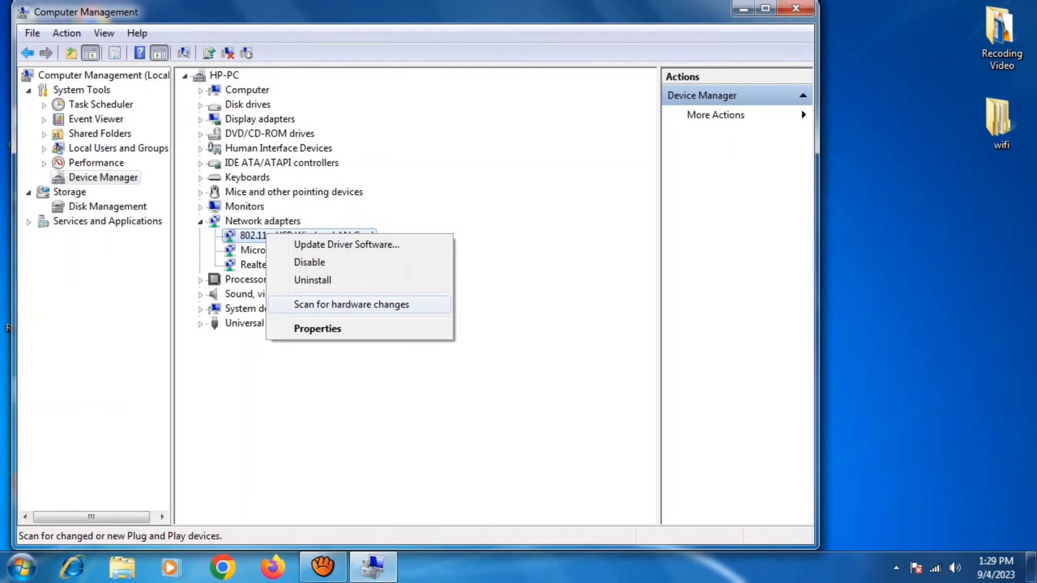
key(Return)
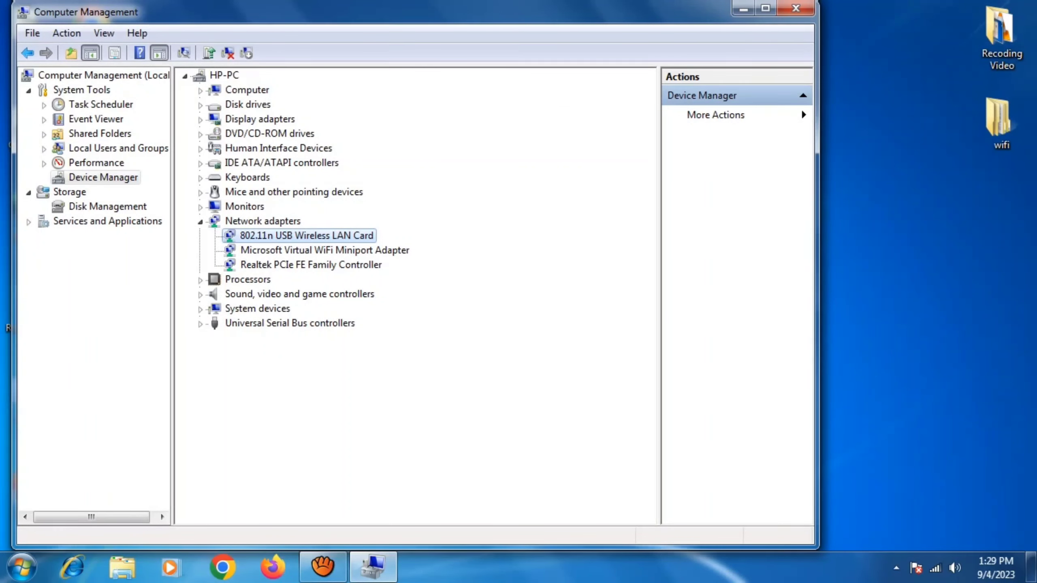
click(795, 8)
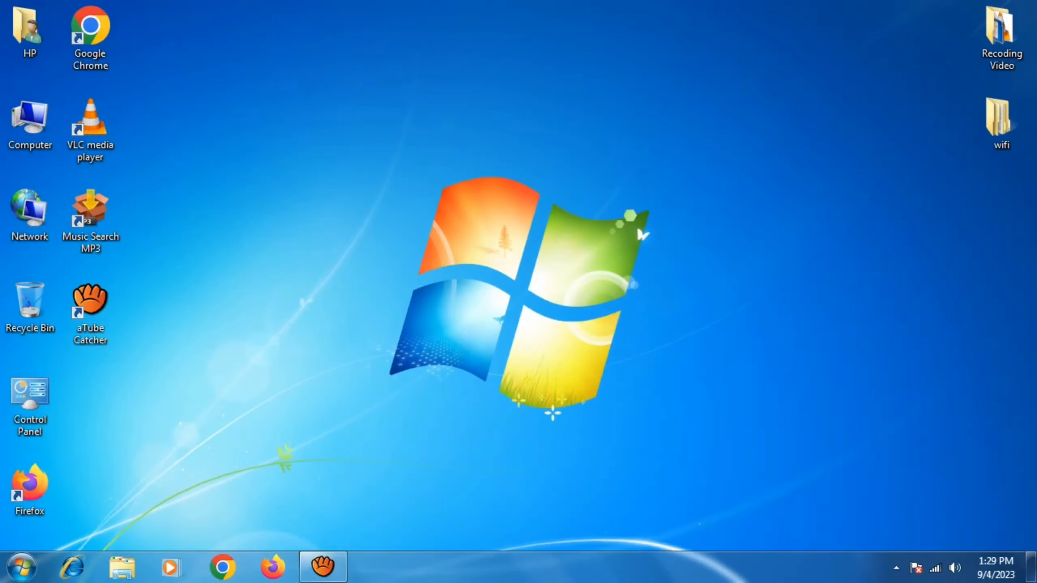